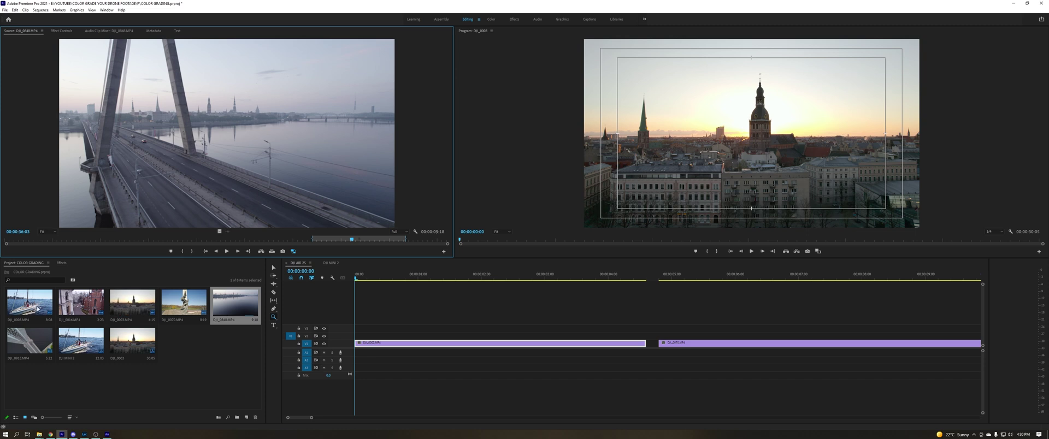
Skim through the bridge and river drone clip in the source preview to inspect its footage
left_click_drag(232, 238, 249, 240)
double_click(232, 303)
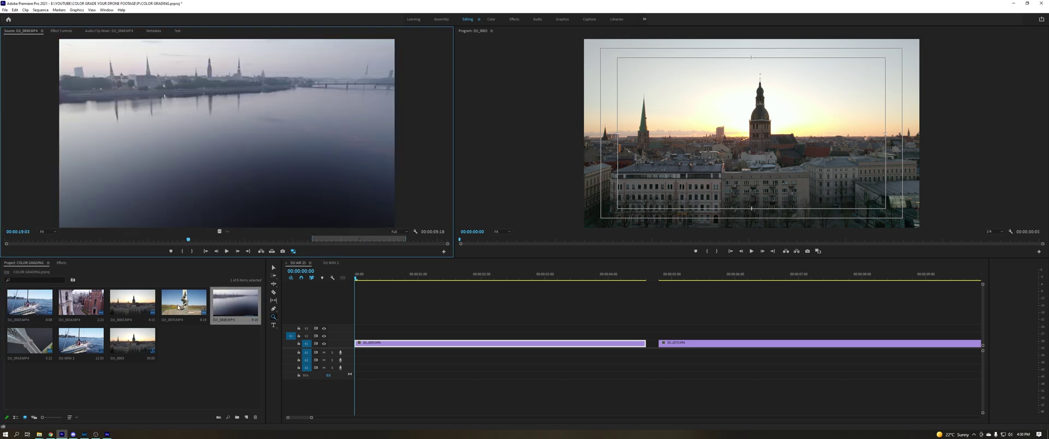
left_click(172, 307)
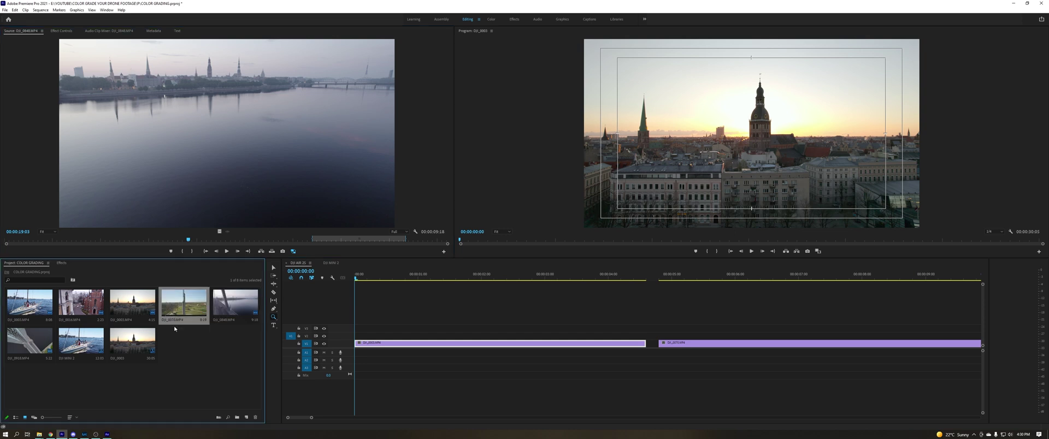
left_click(191, 345)
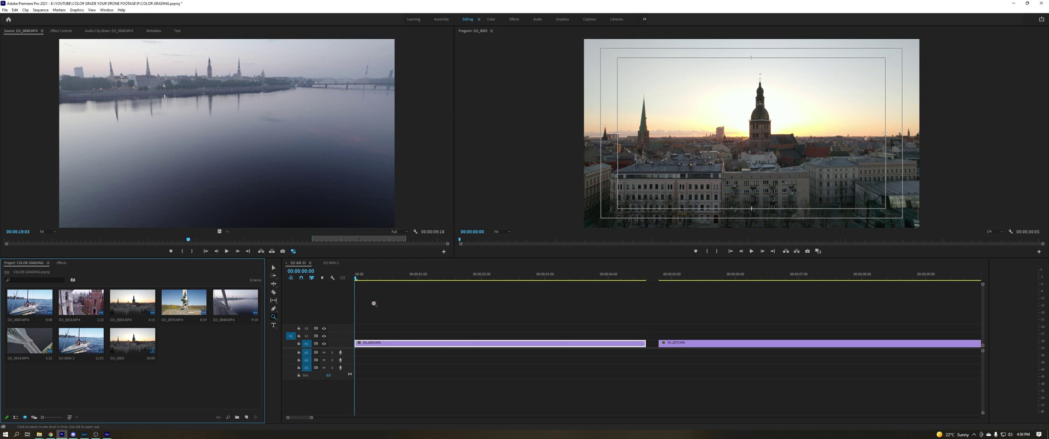
Open the DJI MINI 2 sequence and move the playhead to 00:00:04:17 in the sailboat clip
left_click(330, 262)
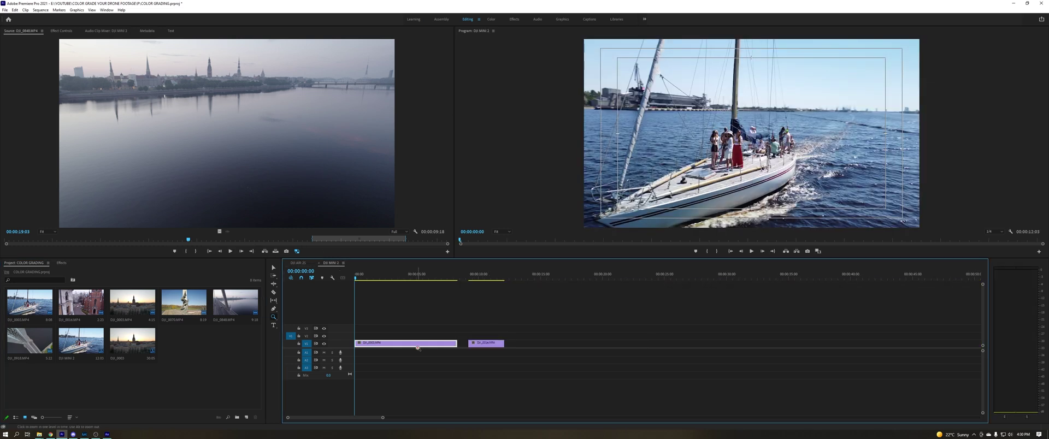
left_click(414, 372)
key("v")
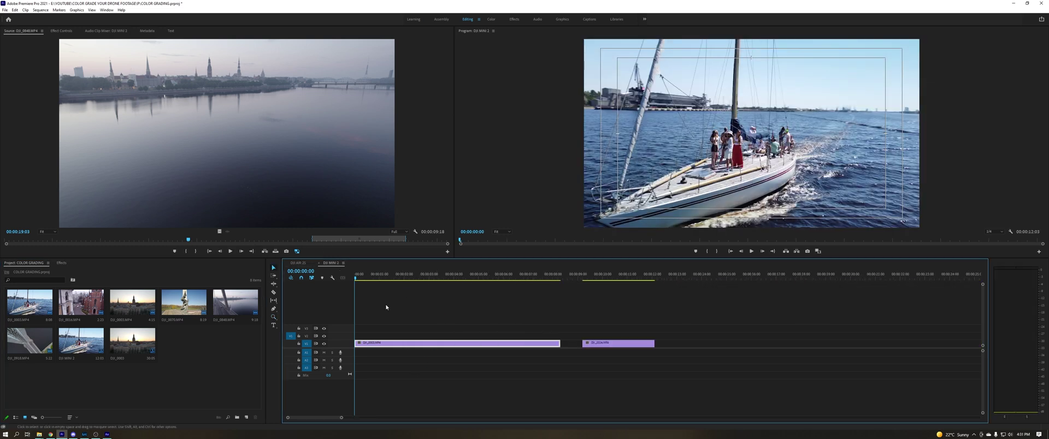
left_click_drag(387, 274, 301, 318)
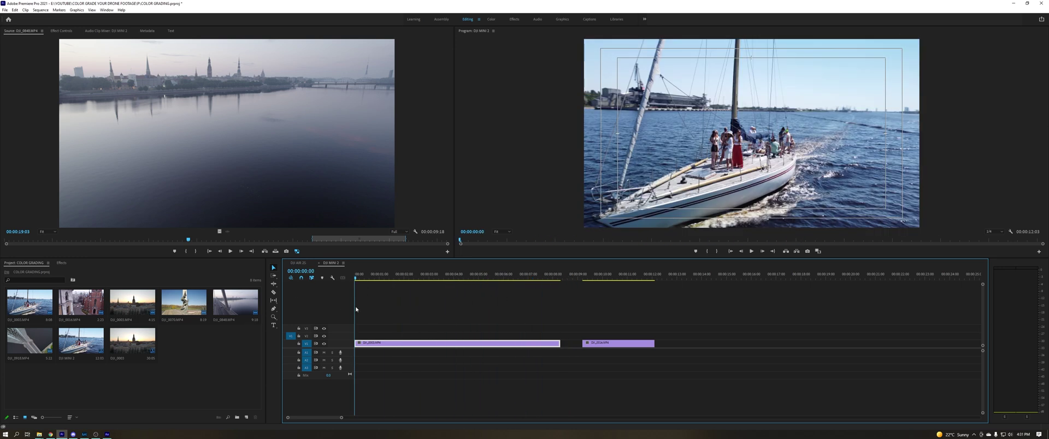
left_click_drag(361, 284, 470, 326)
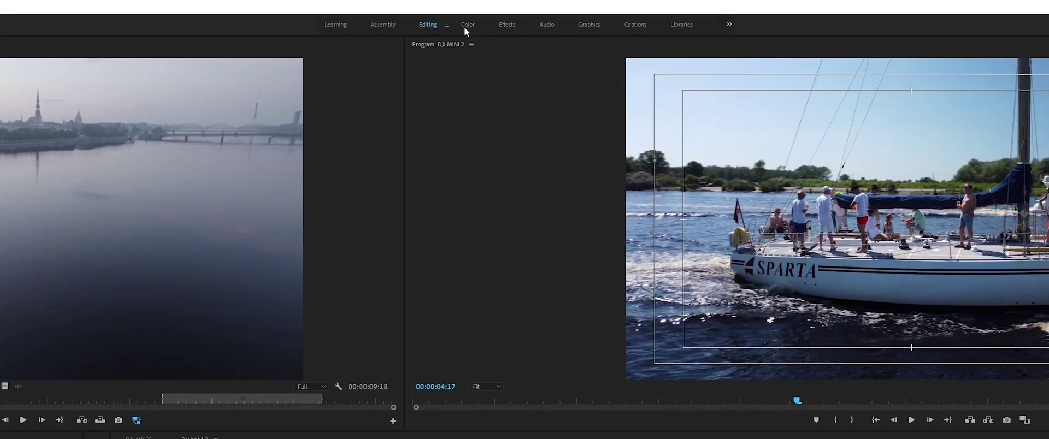
Apply the OG.cube file from the SkyHighFilms LUT pack as the sailboat clip's creative look in the Color workspace
left_click(491, 19)
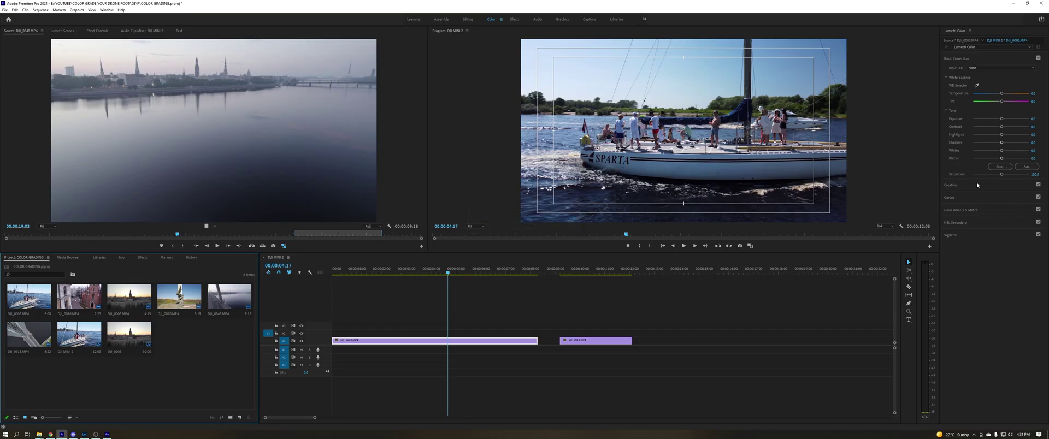
left_click(977, 186)
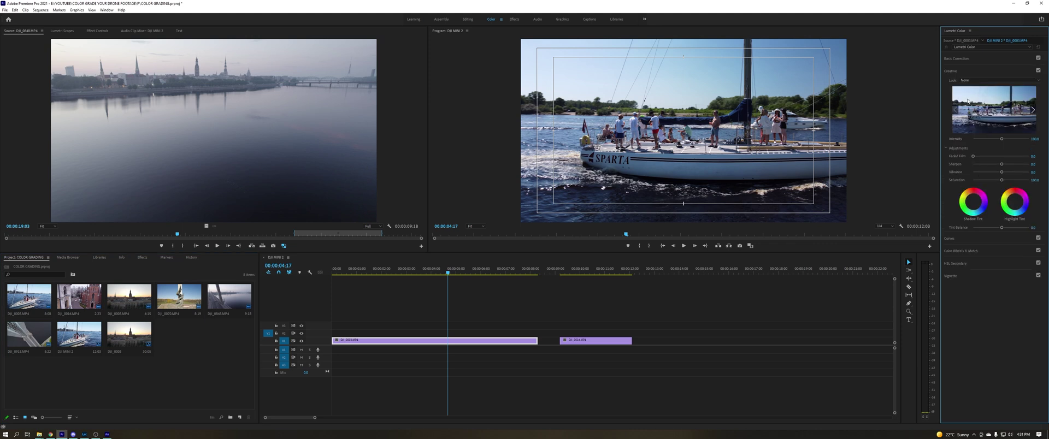
left_click(994, 81)
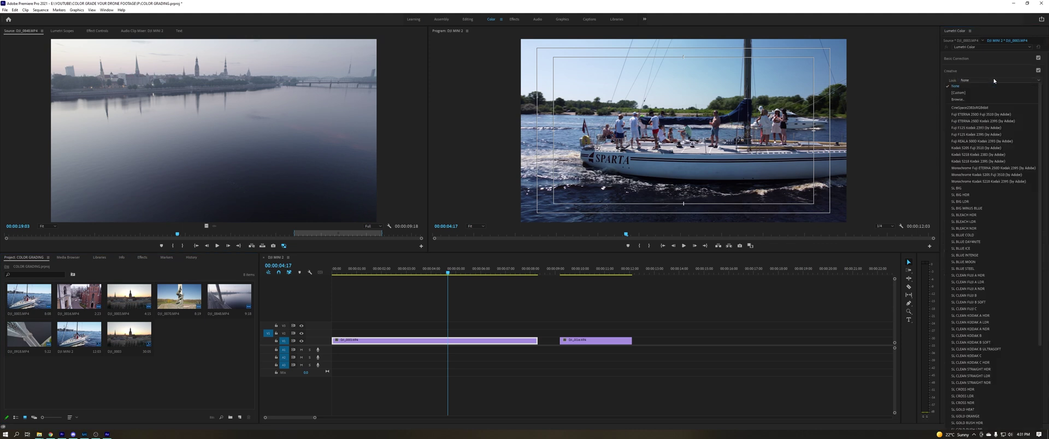
left_click(994, 93)
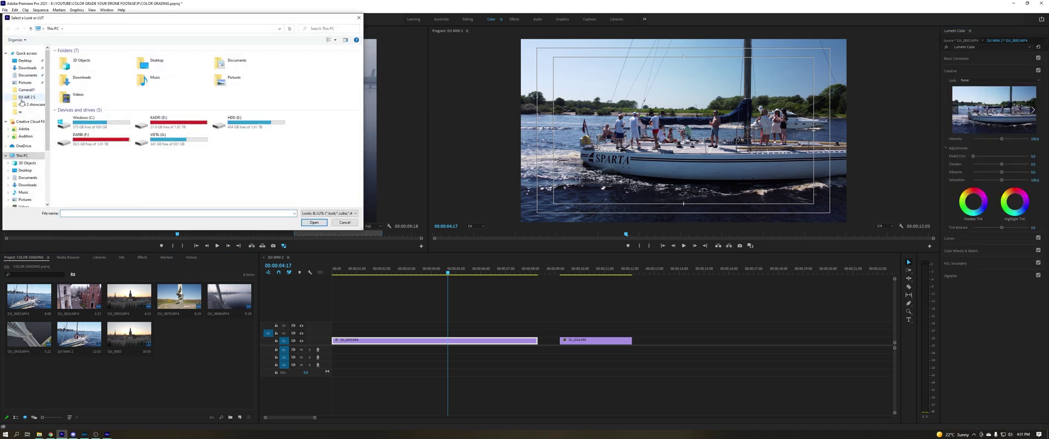
double_click(271, 130)
double_click(73, 70)
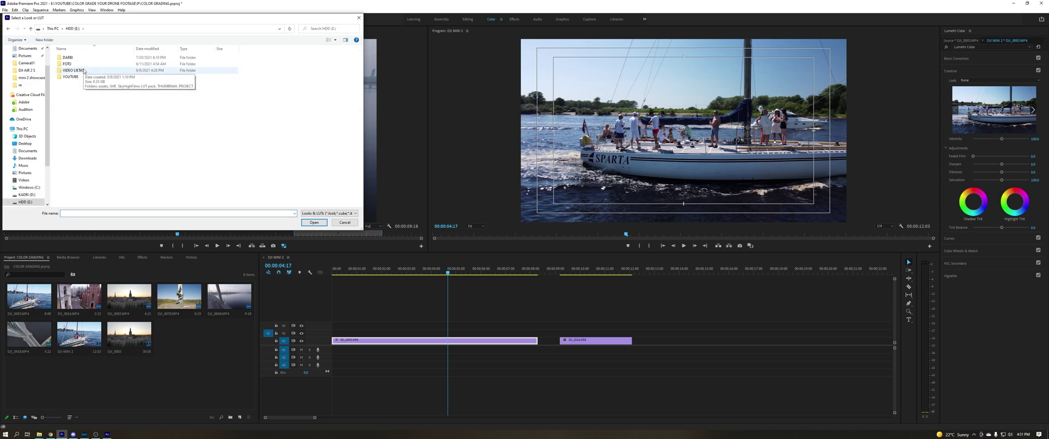
double_click(95, 71)
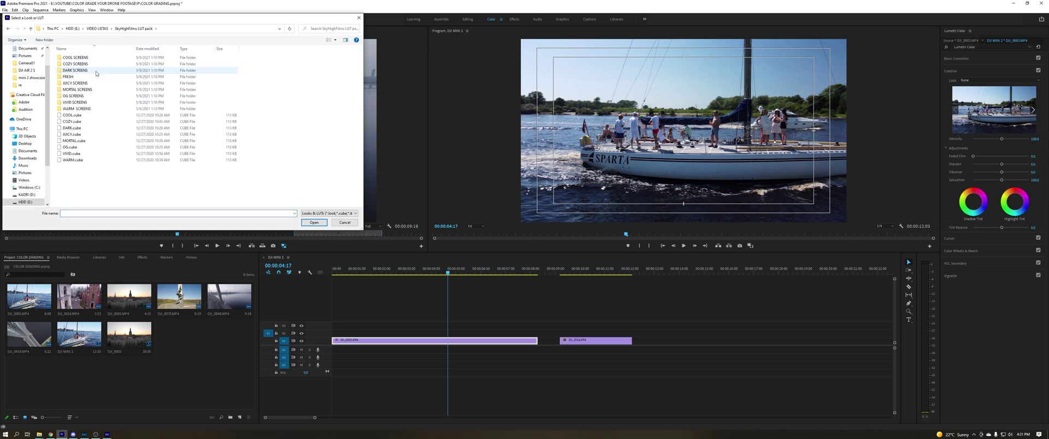
double_click(70, 147)
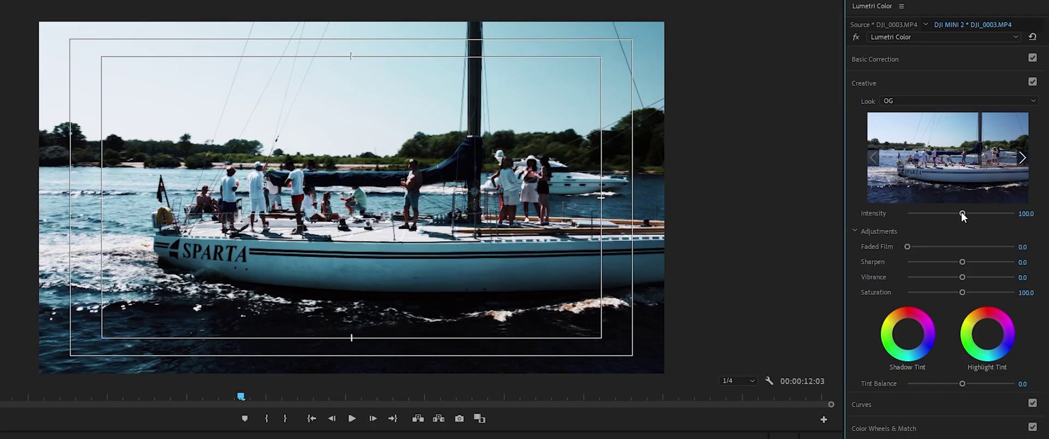
Lower the OG look's intensity on the sailboat clip to about 50 and check it on an earlier frame
left_click_drag(963, 216, 927, 214)
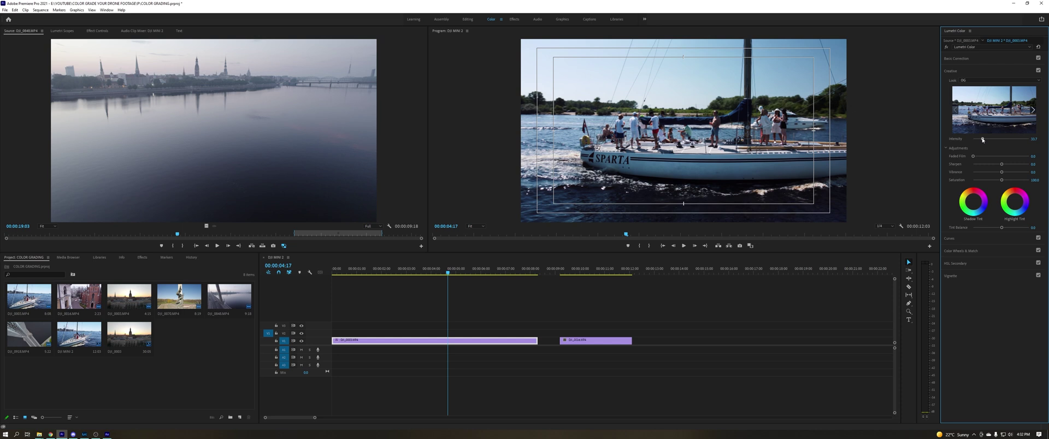
left_click_drag(983, 139, 988, 141)
left_click_drag(371, 271, 388, 272)
Warm the sailboat clip's temperature to about 22, lower the highlights to about -25 and raise the shadows to about 30
left_click(993, 58)
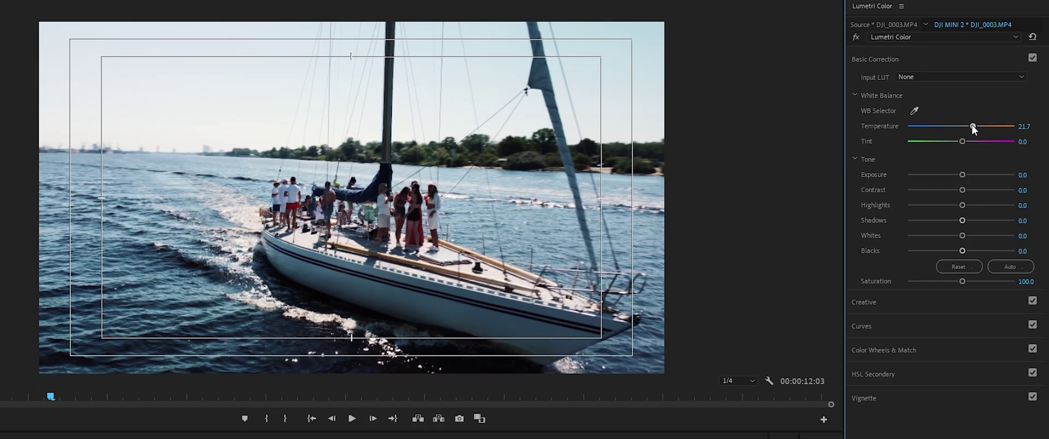
left_click_drag(1006, 94, 1007, 95)
left_click_drag(970, 127, 975, 127)
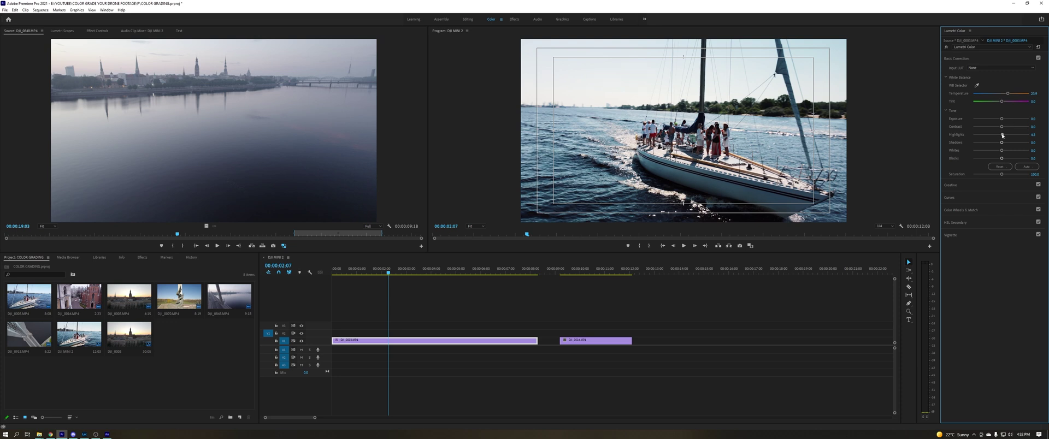
mouse_move(1001, 135)
left_mouse_down()
mouse_move(990, 134)
mouse_move(1011, 143)
left_mouse_up()
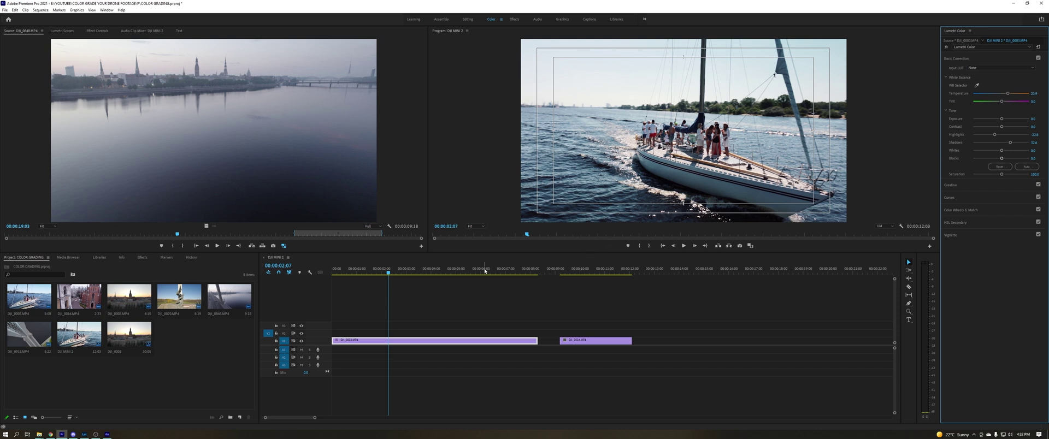
Compare the sailboat clip with and without its Lumetri Color effect and review its Creative and Basic Correction settings
left_click(405, 272)
left_click_drag(408, 273, 473, 274)
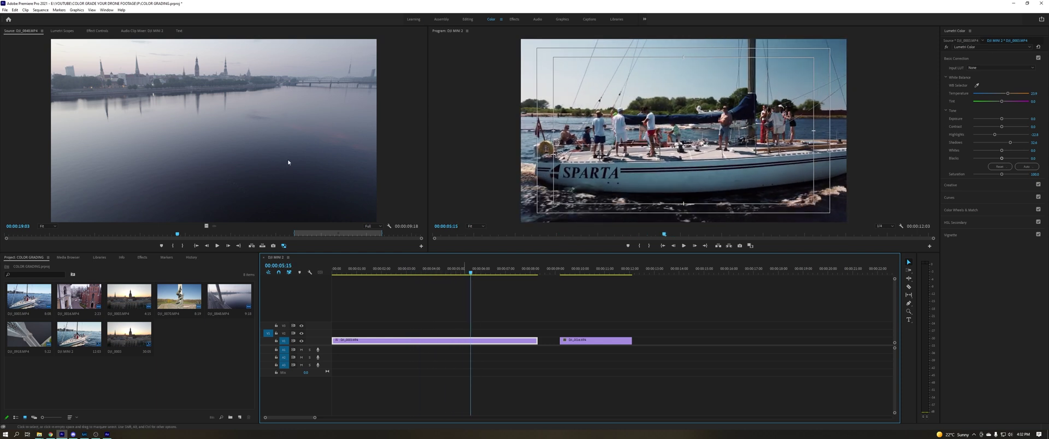
left_click(98, 31)
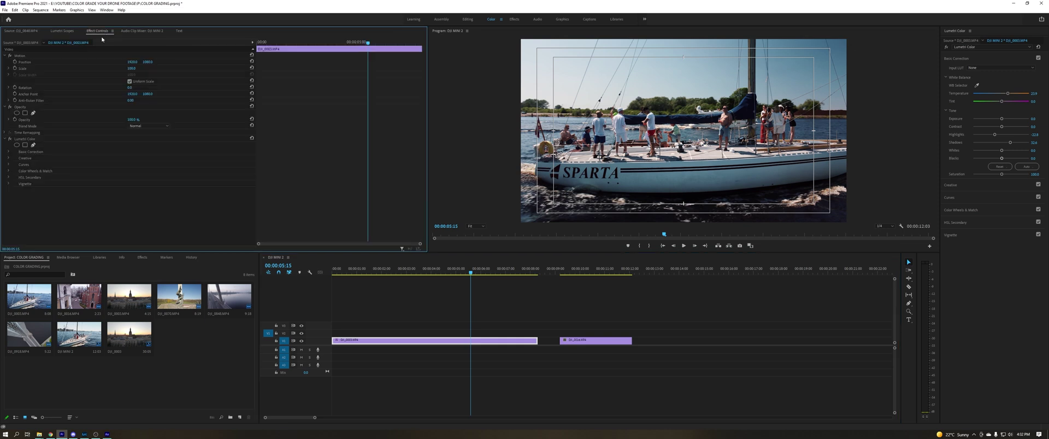
left_click(10, 140)
left_click(10, 139)
left_click(973, 185)
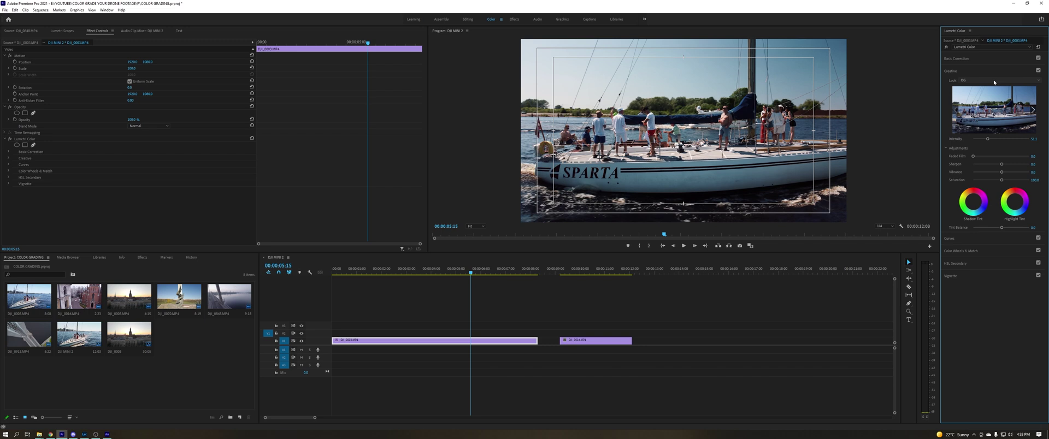
left_click(995, 53)
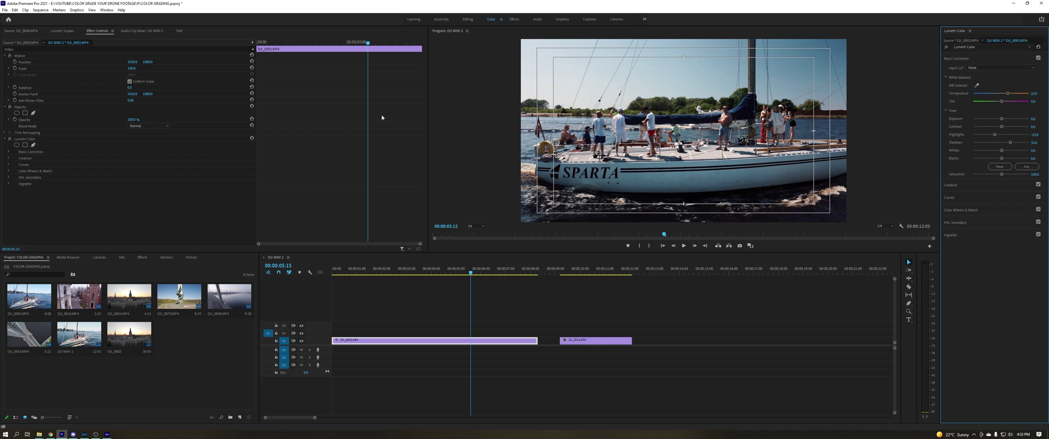
left_click(9, 138)
left_click(10, 139)
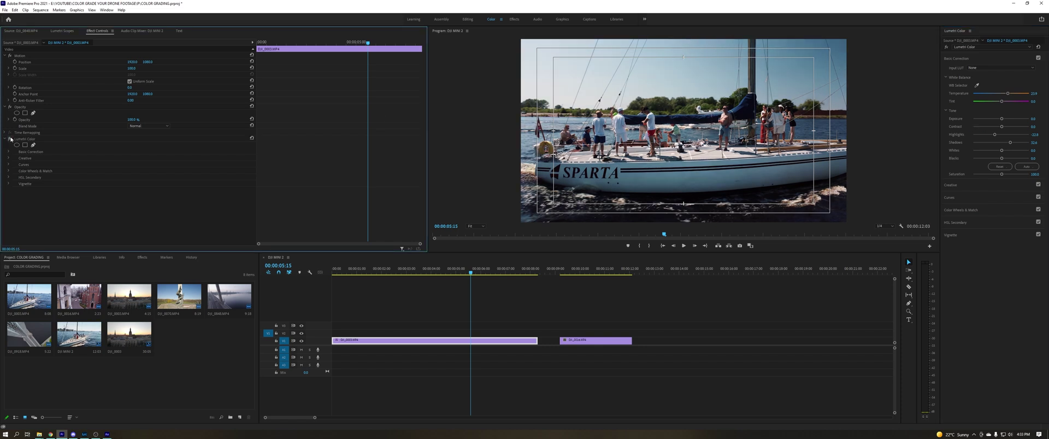
Copy the Lumetri Color effect from the sailboat clip onto the red brick church clip
left_click(476, 323)
left_click(476, 340)
left_click(45, 138)
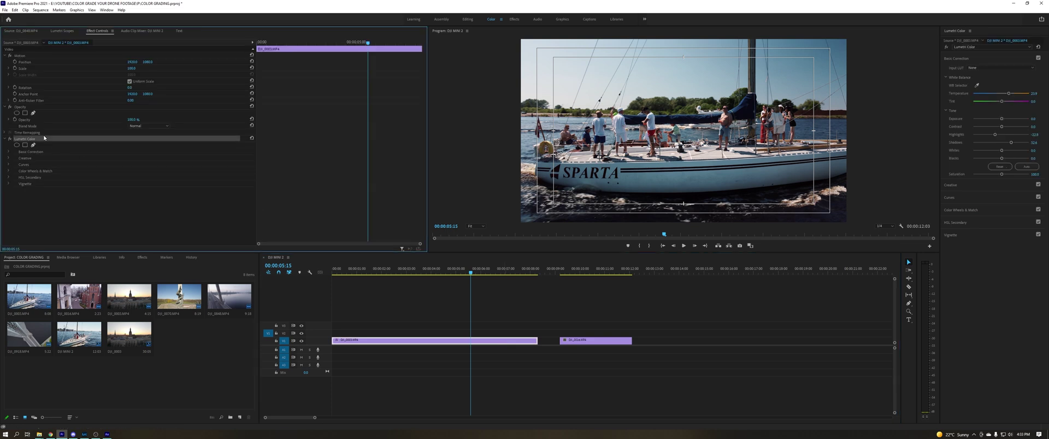
left_click(596, 337)
key("ctrl+v")
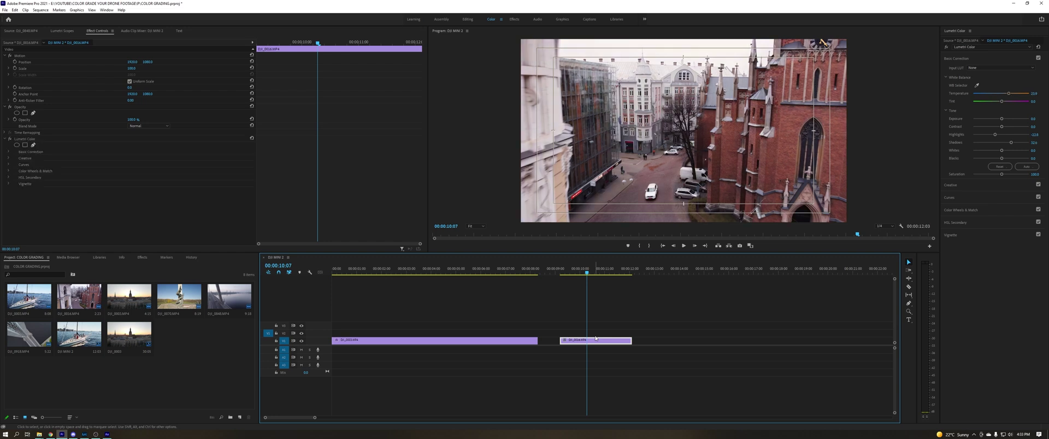
Reduce the church clip's temperature and shadows, and raise its OG look intensity to about 82
left_click_drag(1009, 94, 1004, 95)
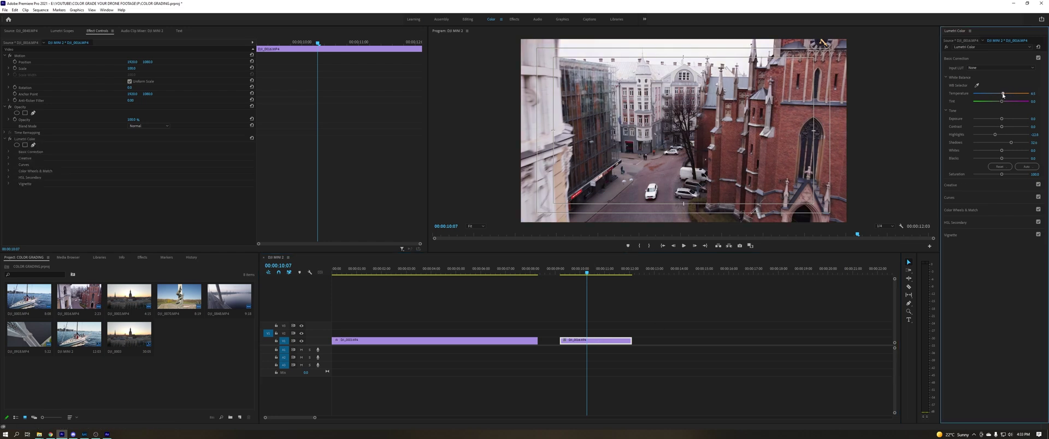
left_click_drag(1011, 142, 1007, 144)
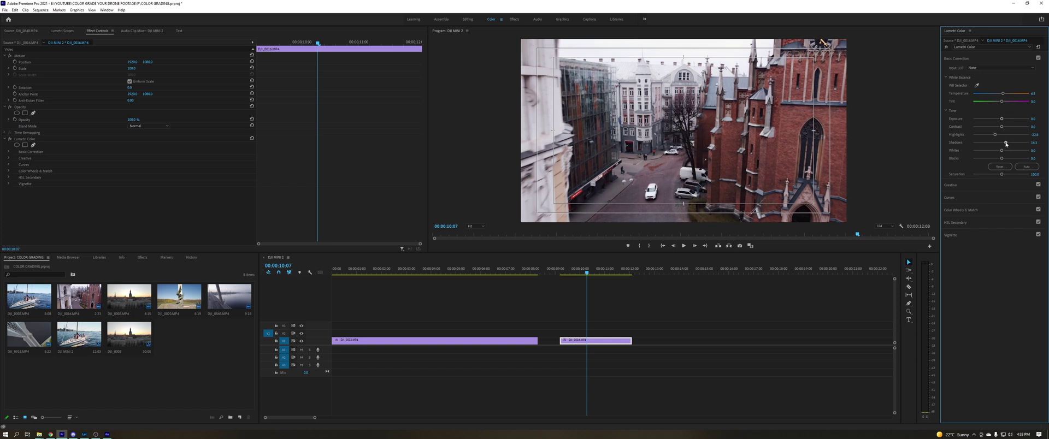
left_click(997, 182)
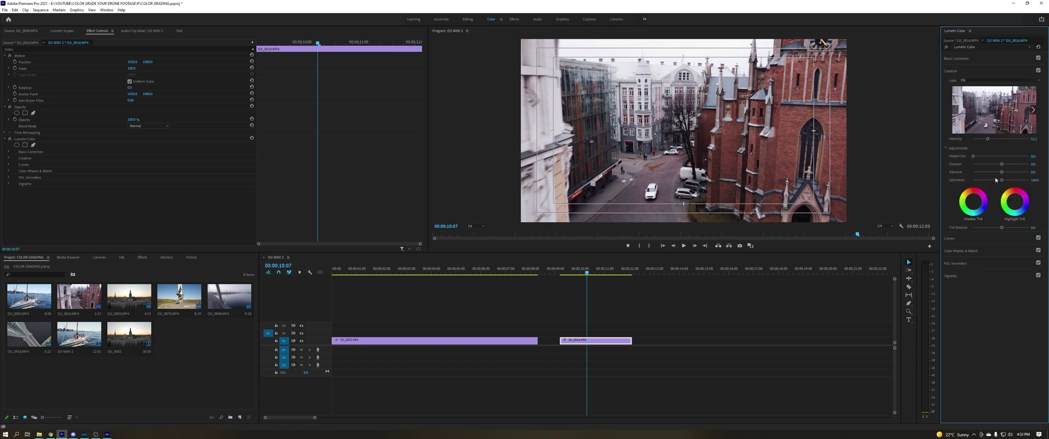
left_click_drag(989, 139, 997, 139)
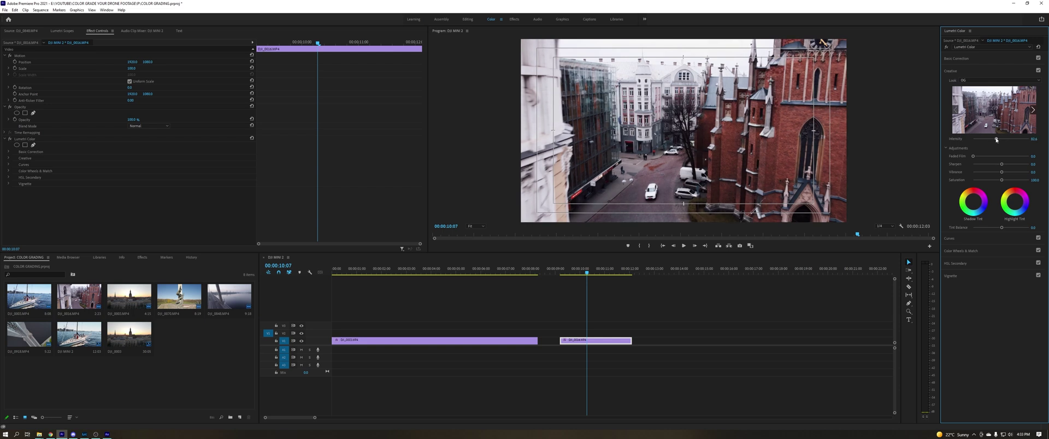
Play back the graded church clip from near its start
left_click(563, 273)
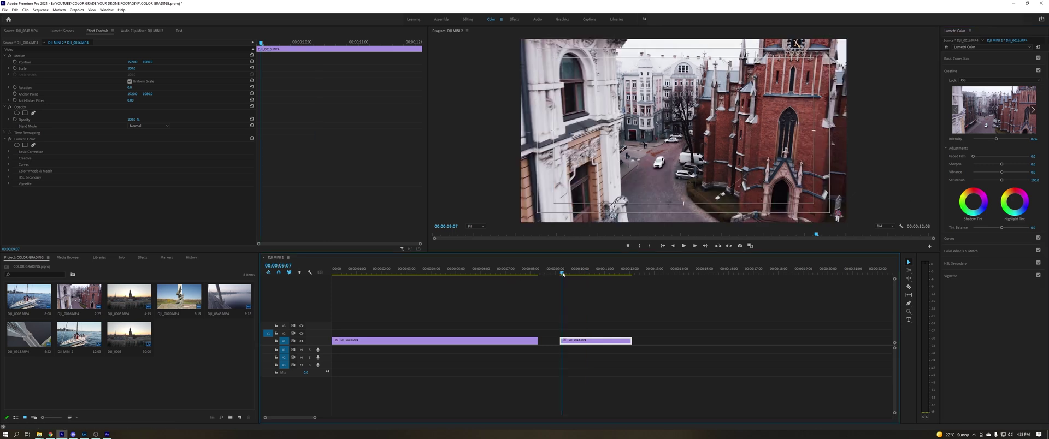
key("space")
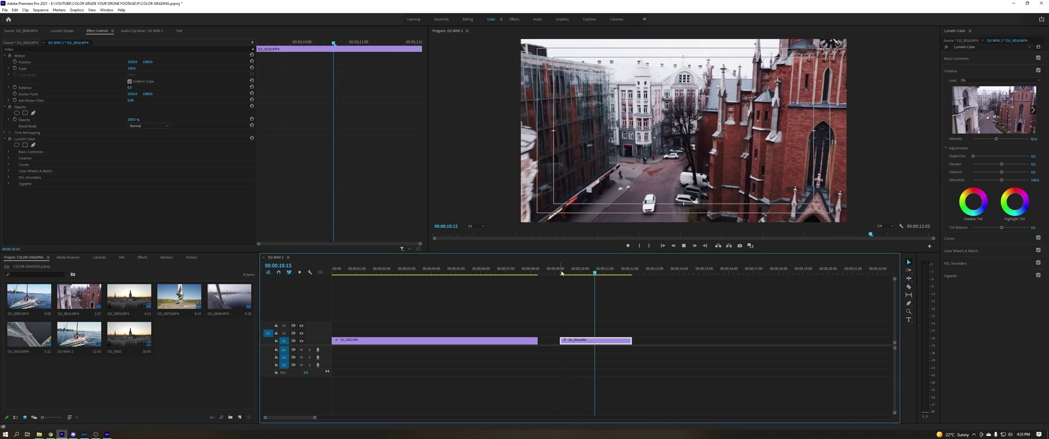
key("space")
Compare the church clip with and without its Lumetri Color effect, and revisit a frame of each graded clip
left_click(9, 139)
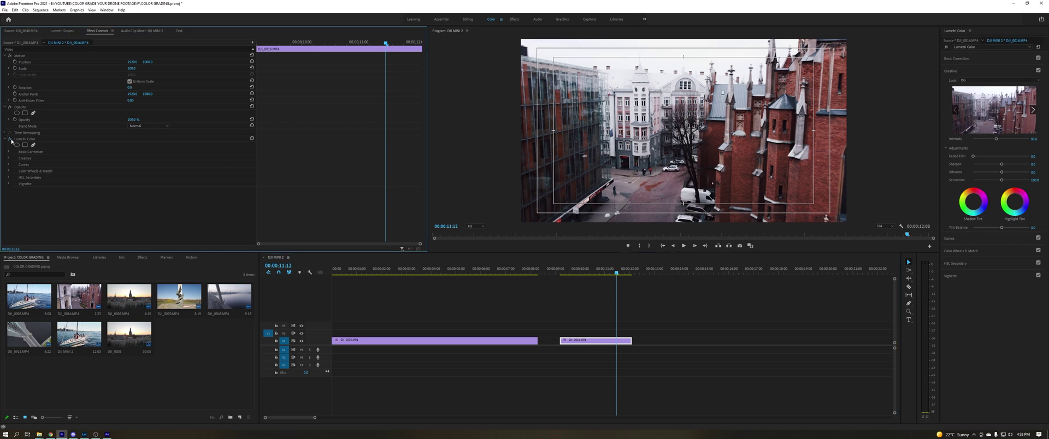
left_click(11, 139)
left_click(11, 139)
left_click(10, 140)
left_click(10, 140)
left_click(11, 140)
left_click(10, 140)
left_click(11, 140)
left_click(11, 140)
left_click(10, 140)
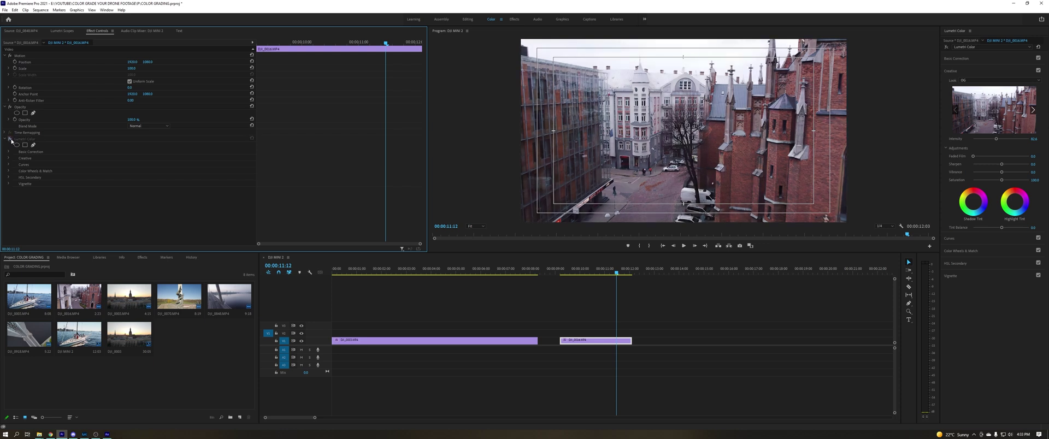
left_click(11, 140)
left_click(439, 271)
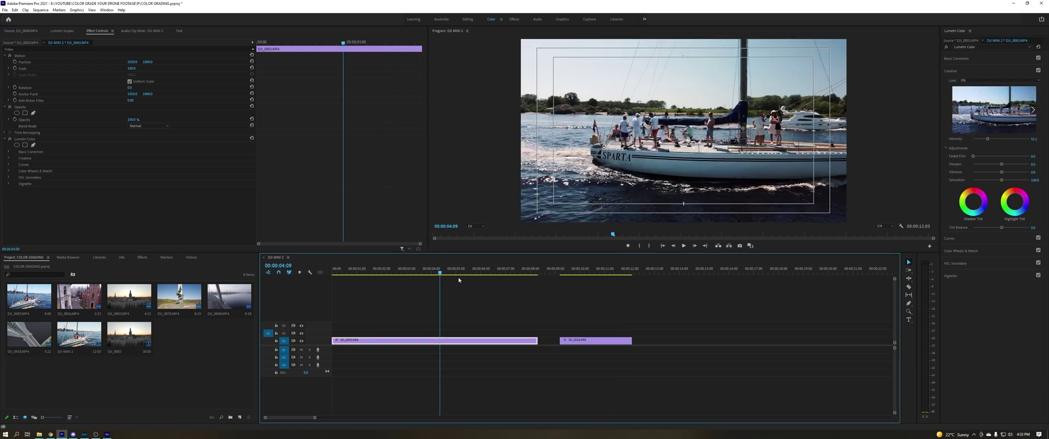
left_click(597, 271)
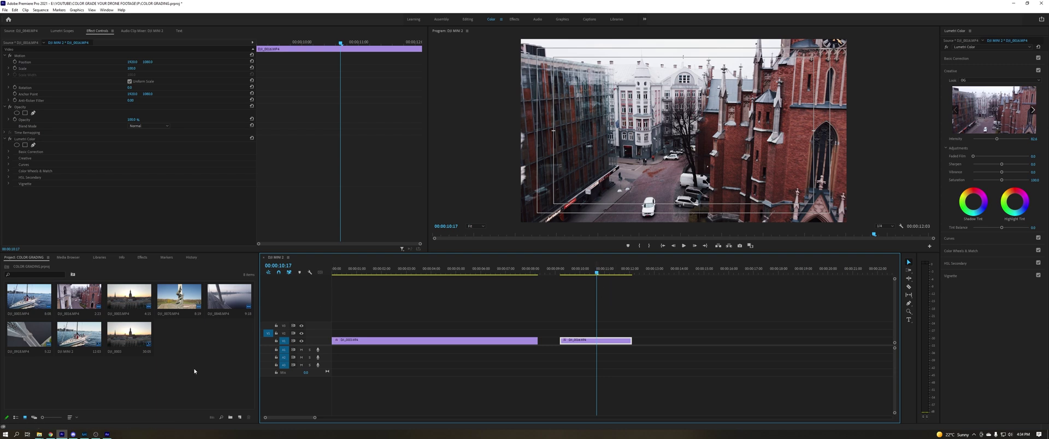
Open the DJI AIR 2S sequence and look through its clips on the timeline
double_click(129, 335)
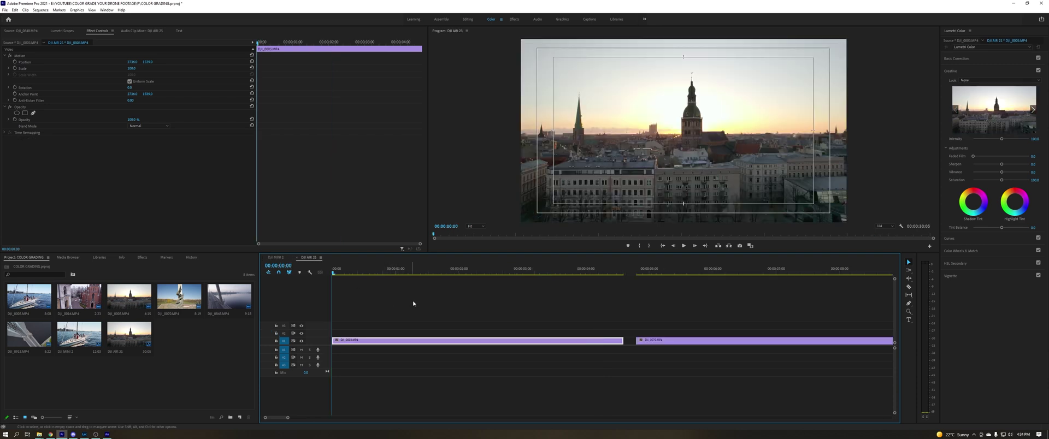
scroll(484, 332, "down", 6)
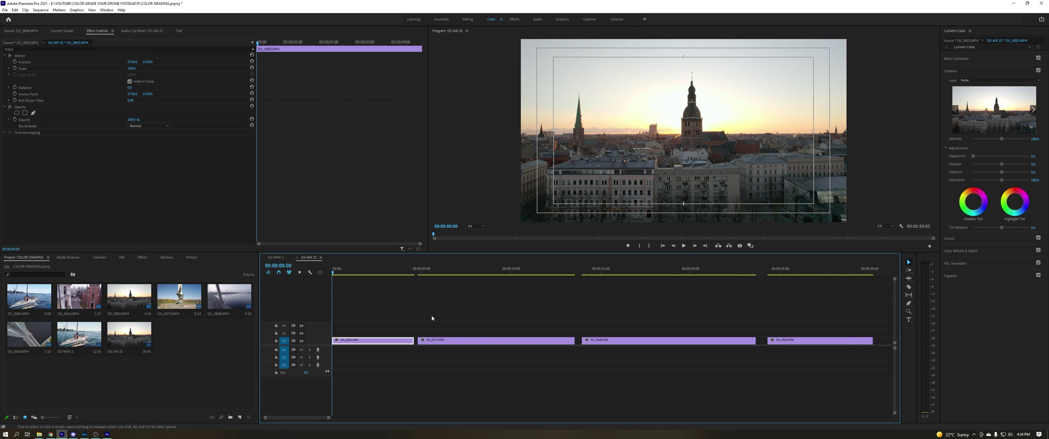
left_click(630, 270)
left_click_drag(630, 272, 471, 295)
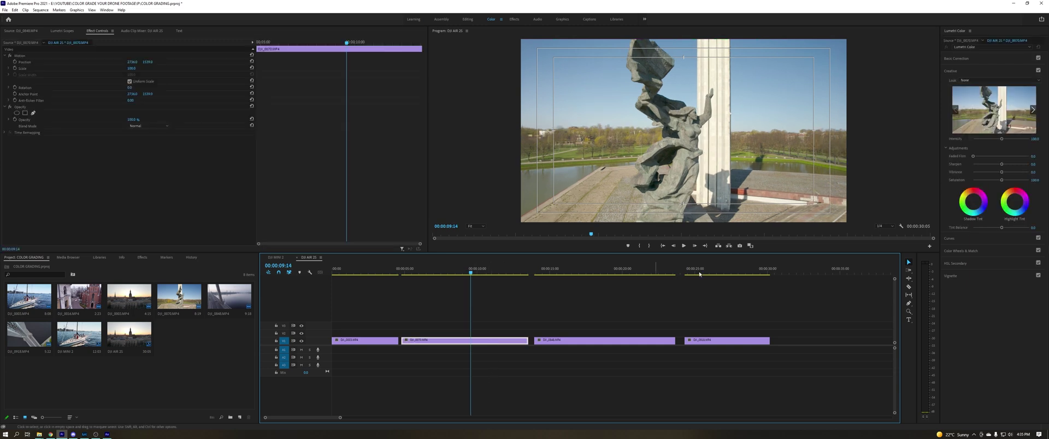
Apply the OG creative look to the sunset cityscape clip and reduce its intensity to about 56
left_click(361, 268)
left_click(1001, 81)
left_click(958, 100)
double_click(71, 147)
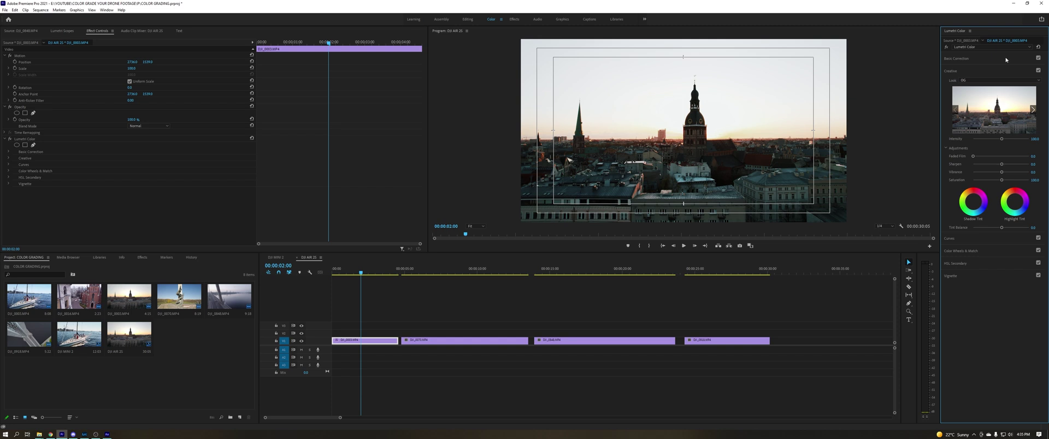
left_click_drag(1001, 139, 990, 140)
Raise the sunset clip's contrast and shadows to just above 30, lower its highlights to about -39, and keep the temperature at 0
left_click(991, 59)
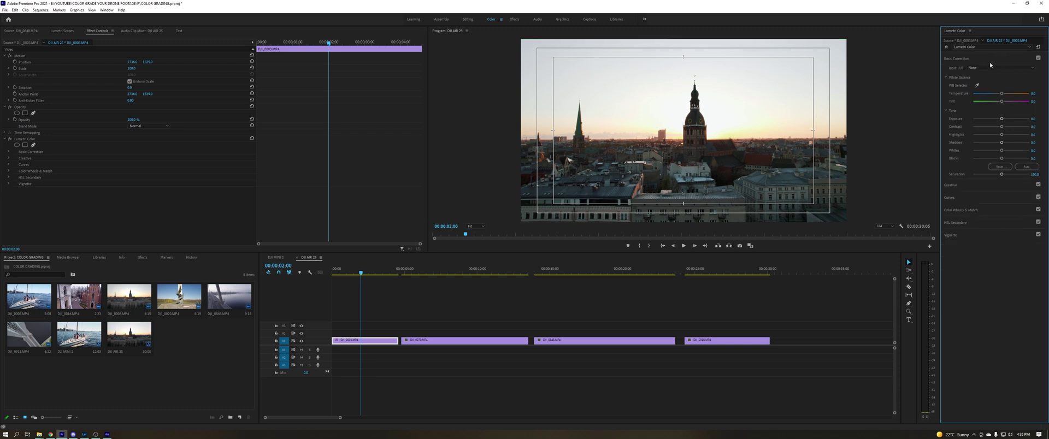
mouse_move(1002, 134)
left_mouse_down()
mouse_move(986, 135)
mouse_move(1012, 143)
mouse_move(1011, 130)
left_mouse_up()
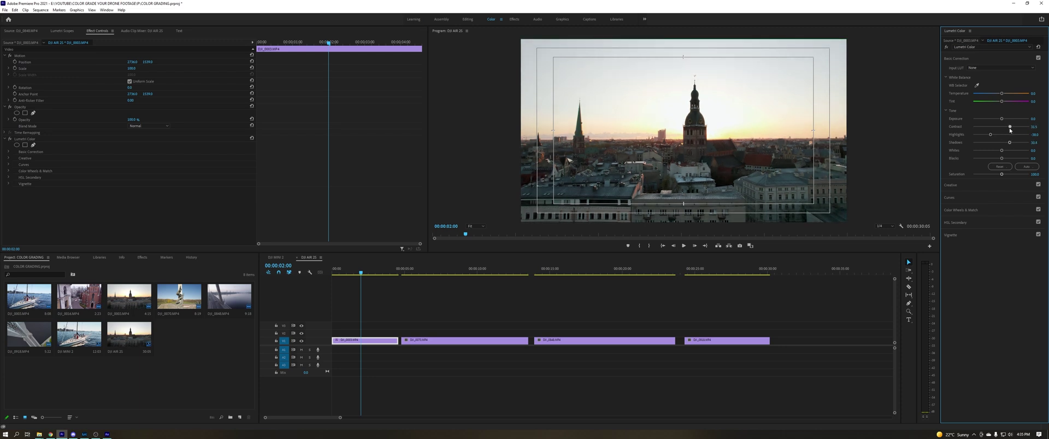
left_click_drag(1003, 95, 1004, 96)
double_click(1003, 94)
Raise the OG look intensity on the sunset cityscape clip to about 69
left_click(994, 196)
left_click(987, 73)
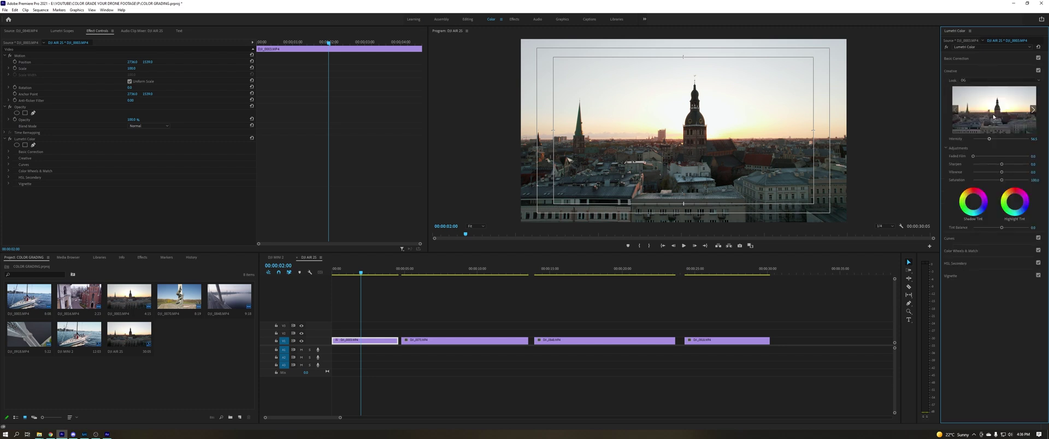
left_click_drag(989, 140, 991, 141)
left_click_drag(992, 140, 993, 140)
Compare the sunset cityscape clip with and without its Lumetri Color effect
left_click(10, 140)
left_click(10, 139)
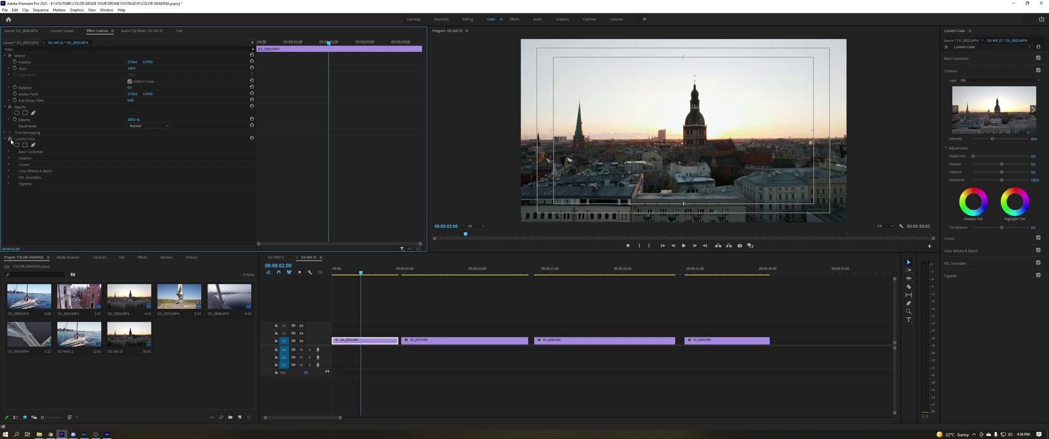
left_click(10, 140)
left_click(10, 140)
left_click(11, 140)
left_click(10, 140)
left_click(10, 140)
left_click(11, 140)
left_click(11, 139)
left_click(11, 140)
Play back the graded sunset cityscape clip, including a replay from its start
key("space")
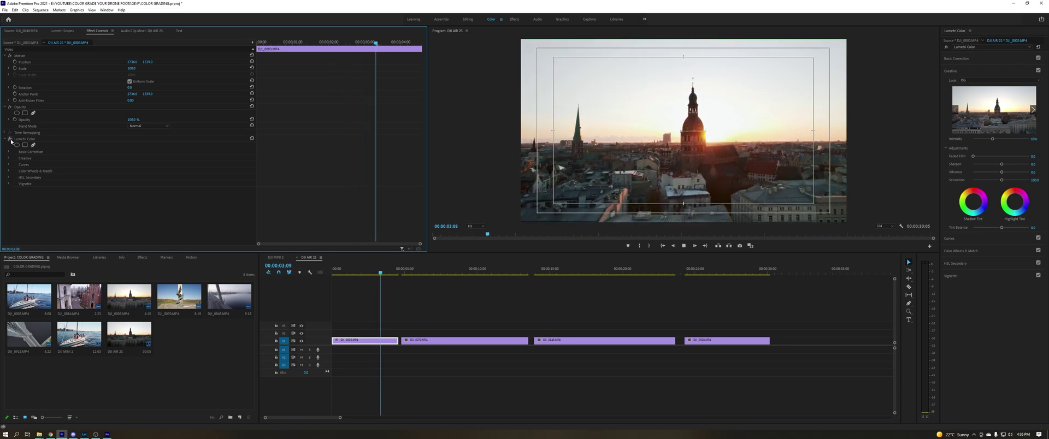
key("space")
key("Home")
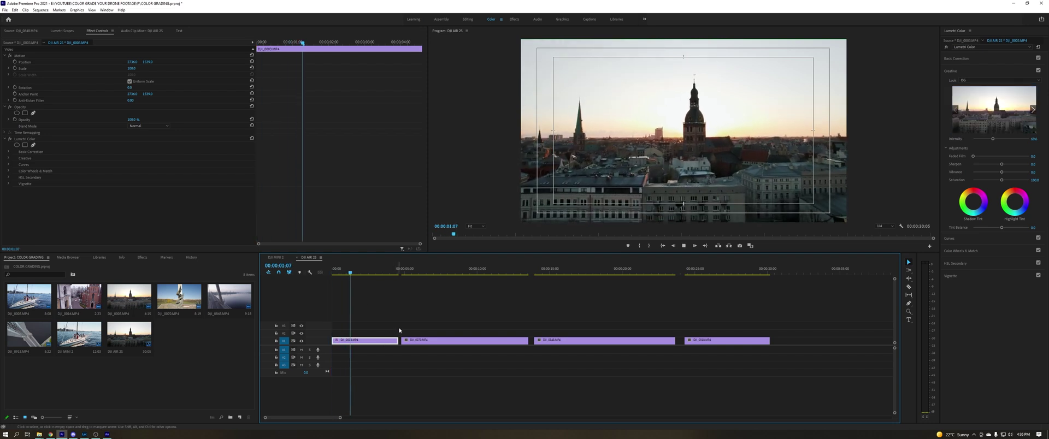
key("space")
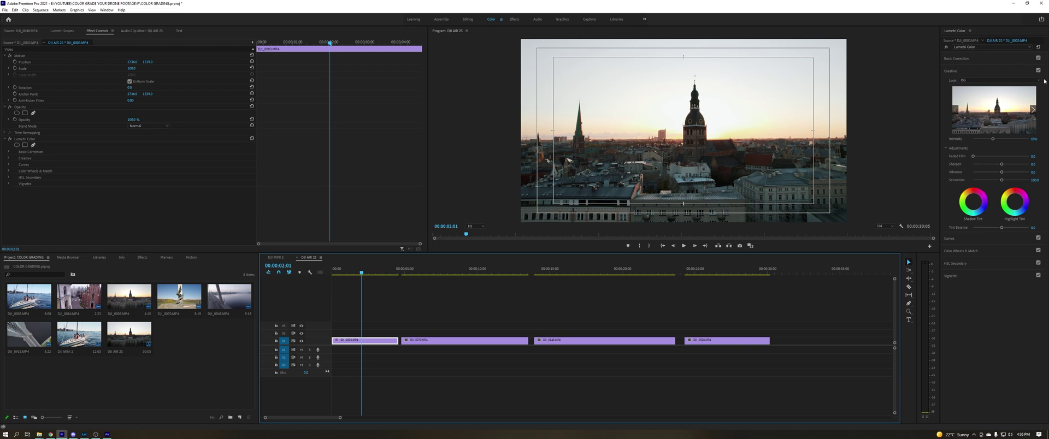
Raise the sunset clip's exposure to 0.7 and its blacks slightly, and play back the brighter result
left_click(991, 60)
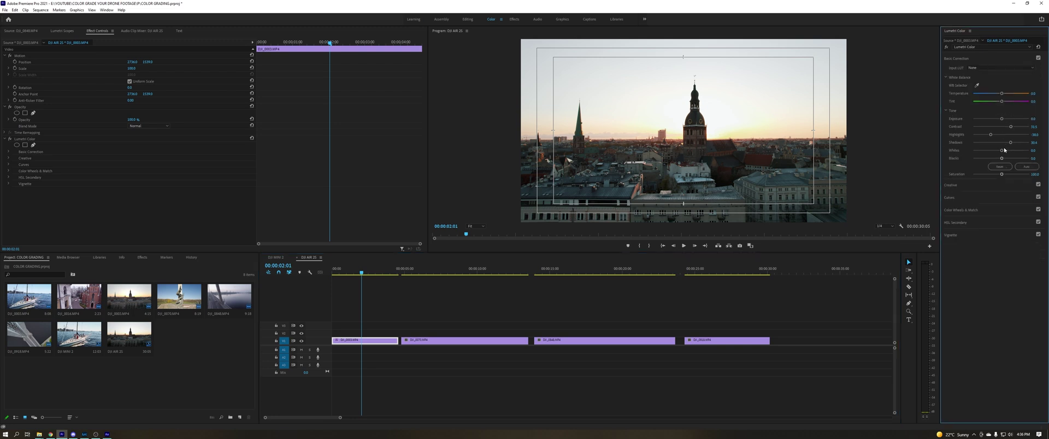
mouse_move(1002, 158)
left_mouse_down()
mouse_move(1014, 159)
mouse_move(1004, 159)
left_mouse_up()
left_click_drag(1003, 120, 1005, 120)
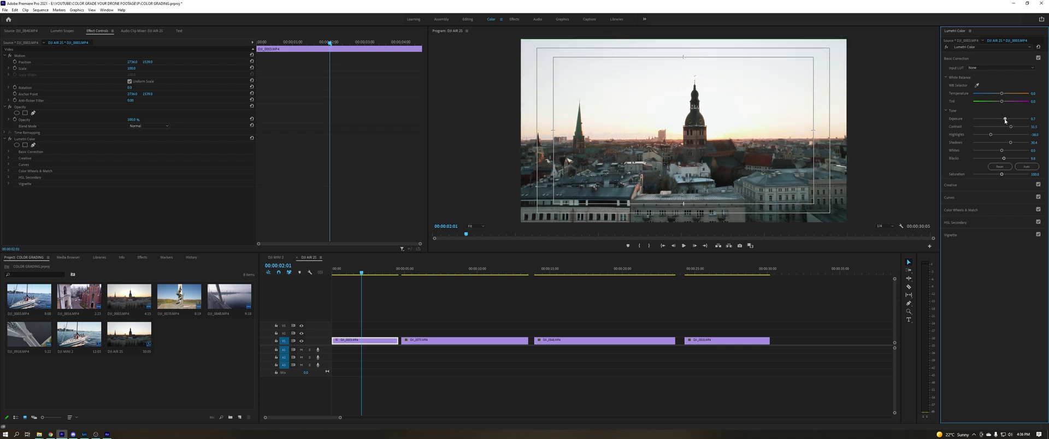
key("space")
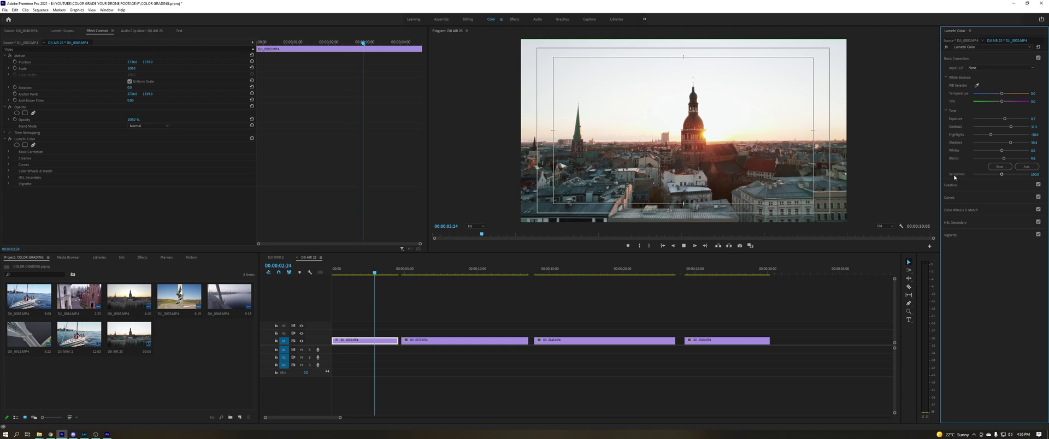
key("space")
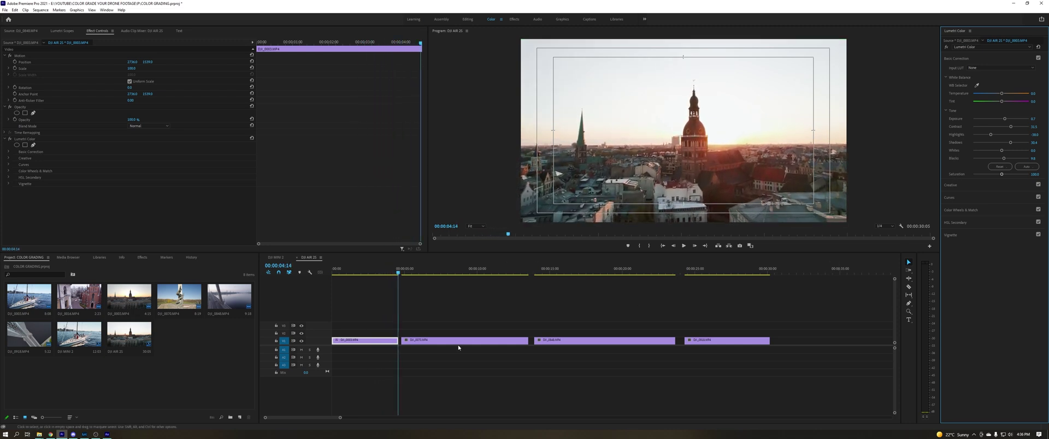
Copy the Lumetri Color effect from the sunset cityscape clip onto the statue clip
left_click(32, 140)
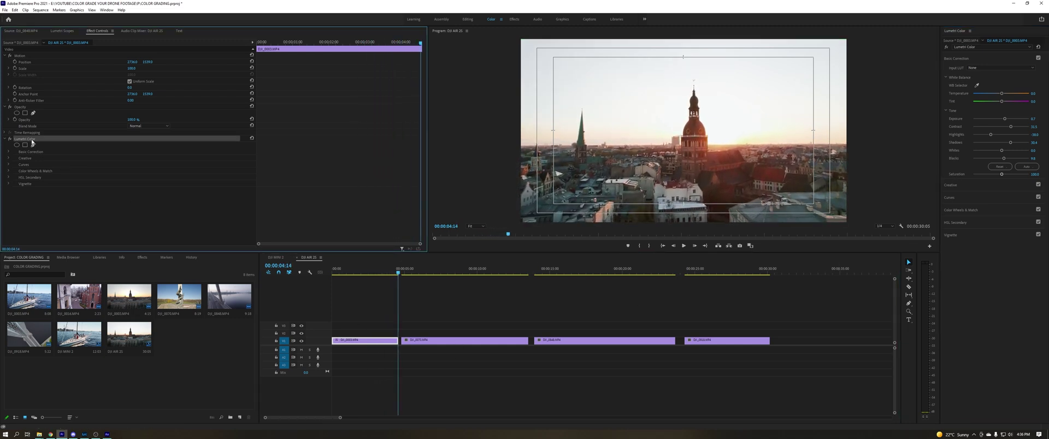
left_click(447, 269)
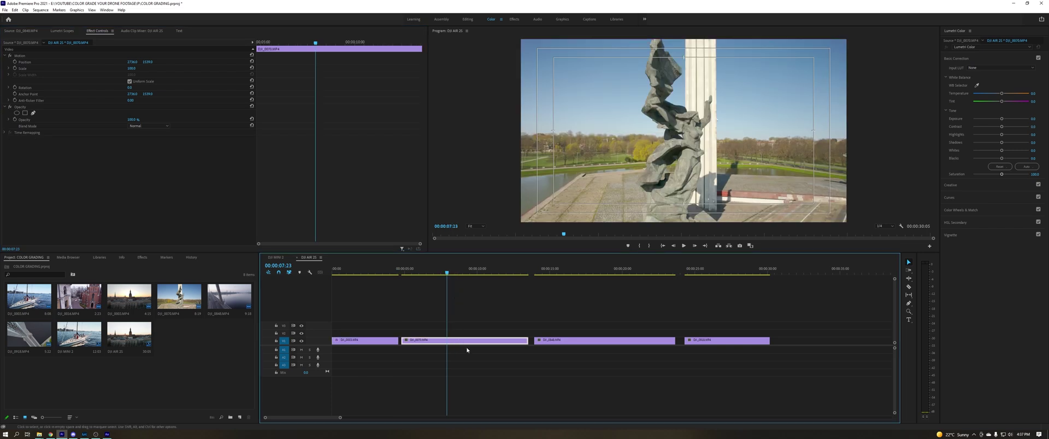
left_click(463, 342)
Set the statue clip's contrast to about 27, lower highlights and shadows, reset exposure and blacks, and set the OG look intensity to about 87
double_click(1010, 127)
left_click_drag(1002, 126, 1003, 144)
double_click(1004, 119)
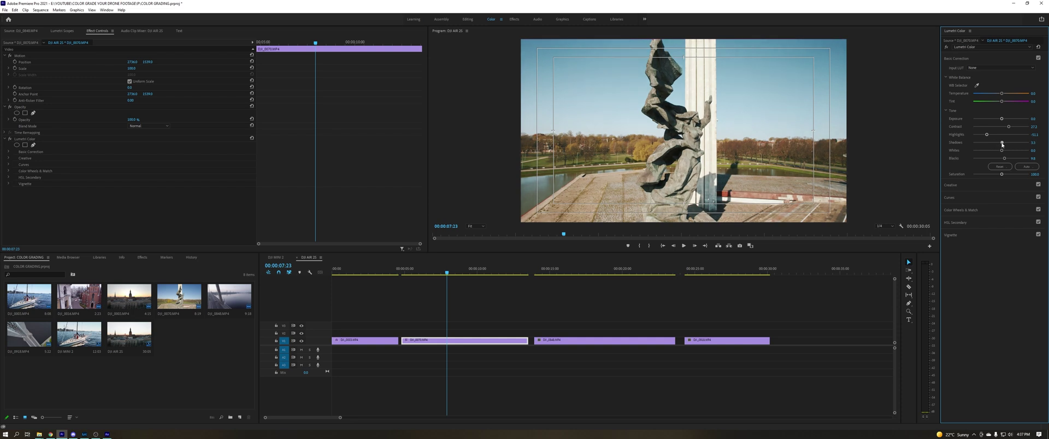
double_click(1005, 159)
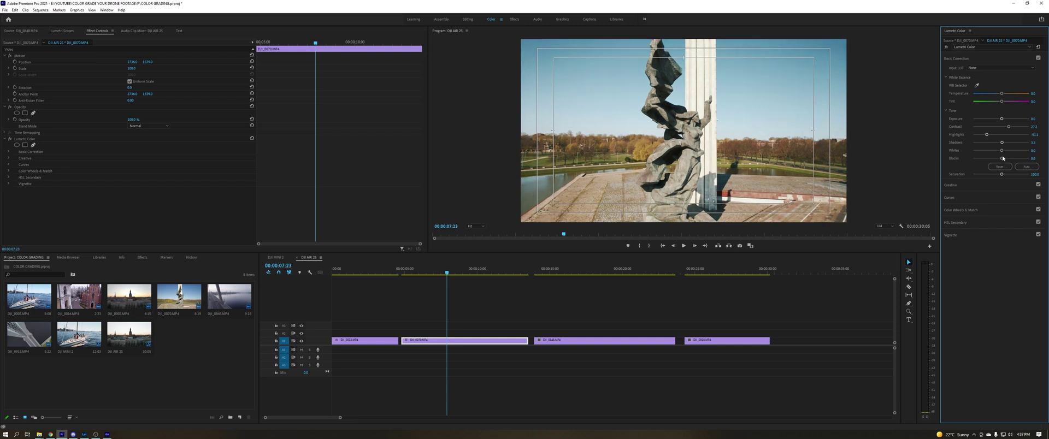
left_click(991, 185)
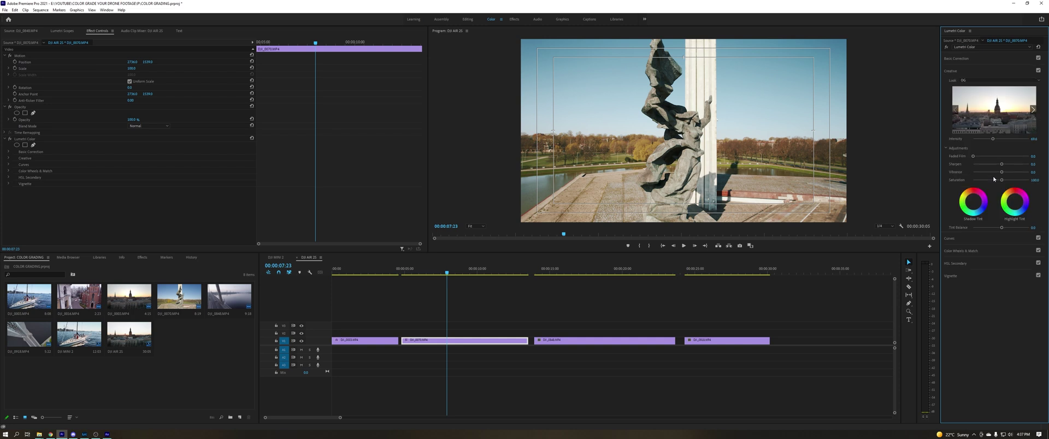
left_click_drag(1002, 140, 998, 140)
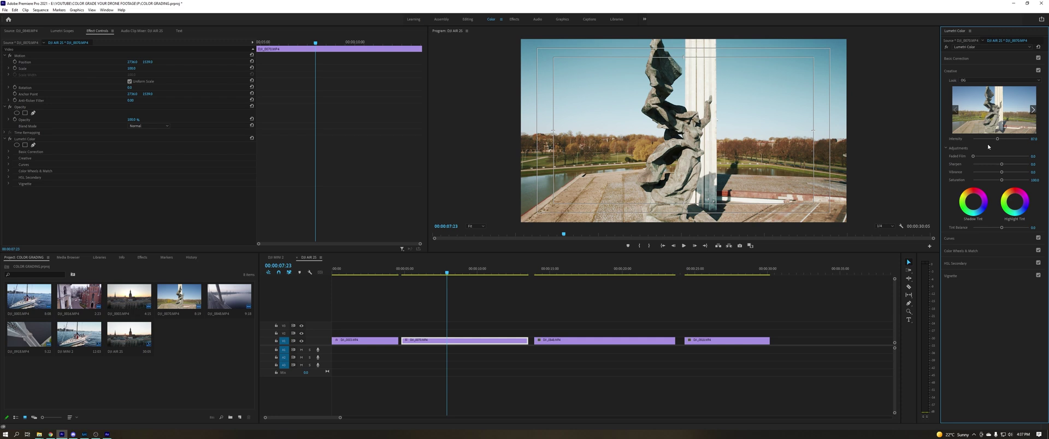
Compare the statue clip with and without its Lumetri Color effect, and play back the graded clip
left_click(10, 139)
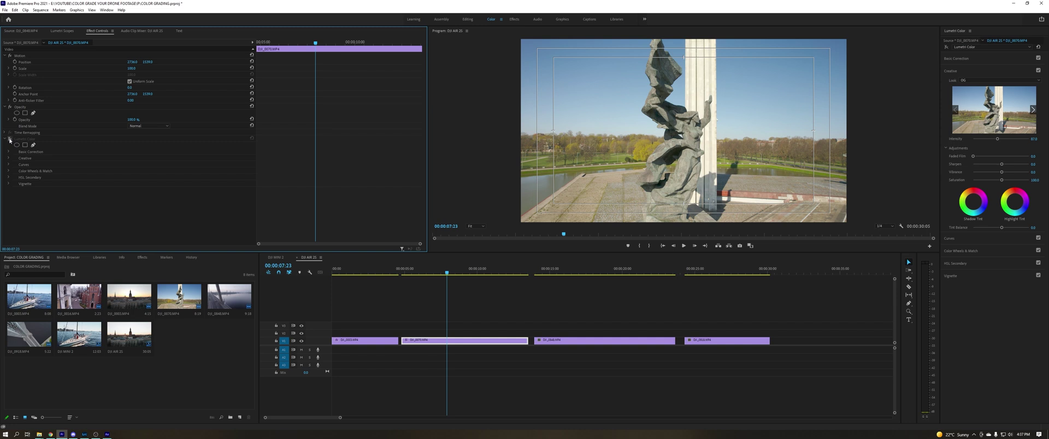
left_click(10, 140)
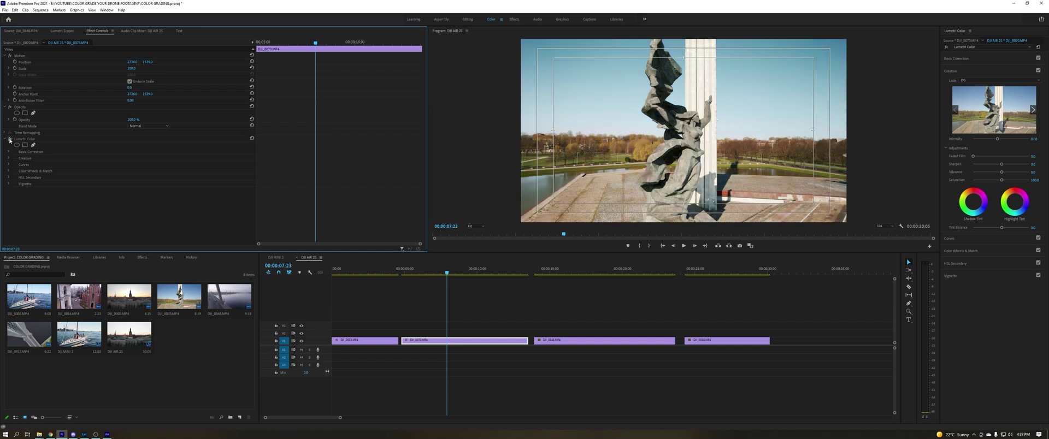
key("space")
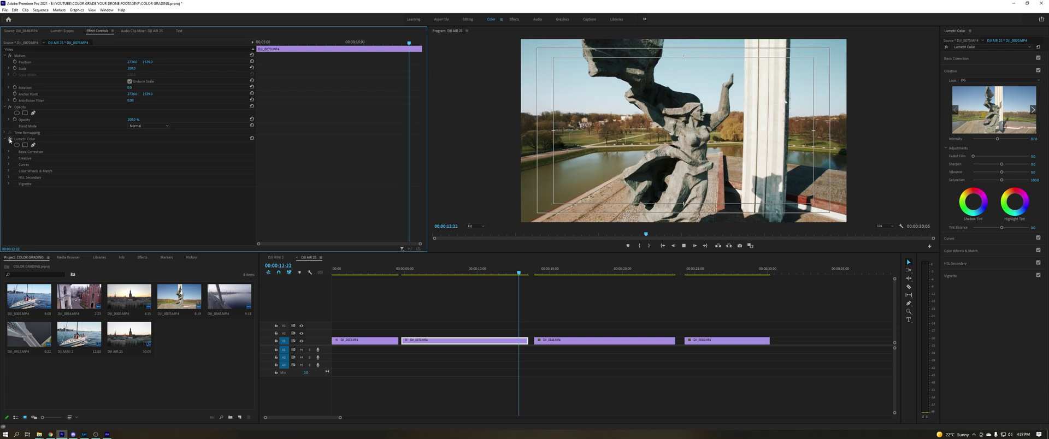
key("space")
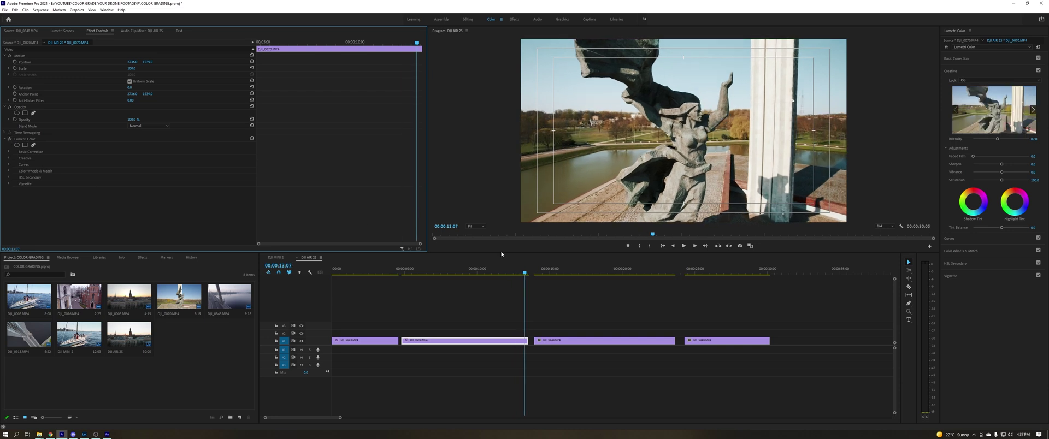
Copy the Lumetri Color effect from the statue clip onto the misty bridge clip
left_click(608, 270)
left_click(471, 341)
left_click(42, 137)
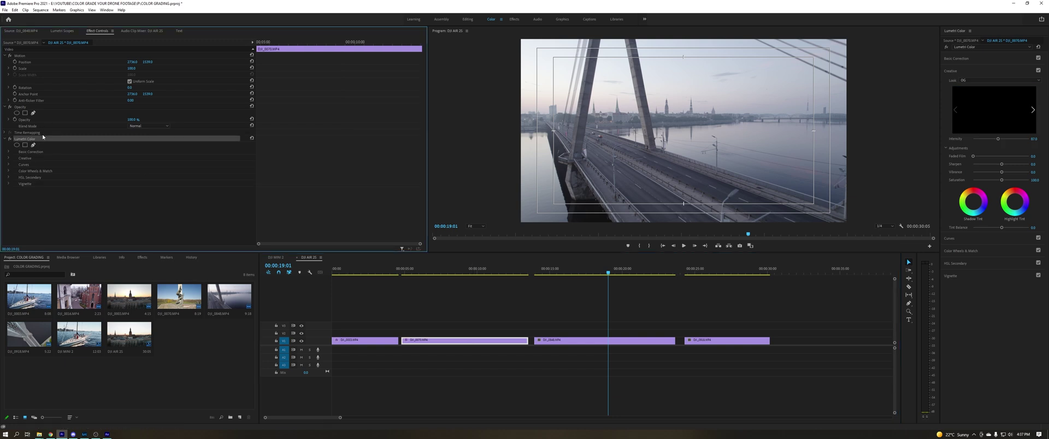
left_click(619, 345)
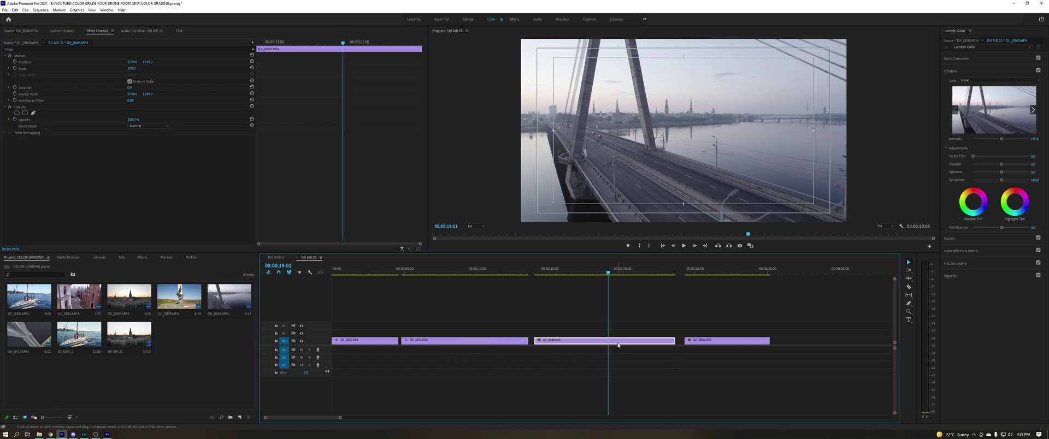
left_click(473, 341)
left_click(602, 343)
key("ctrl+v")
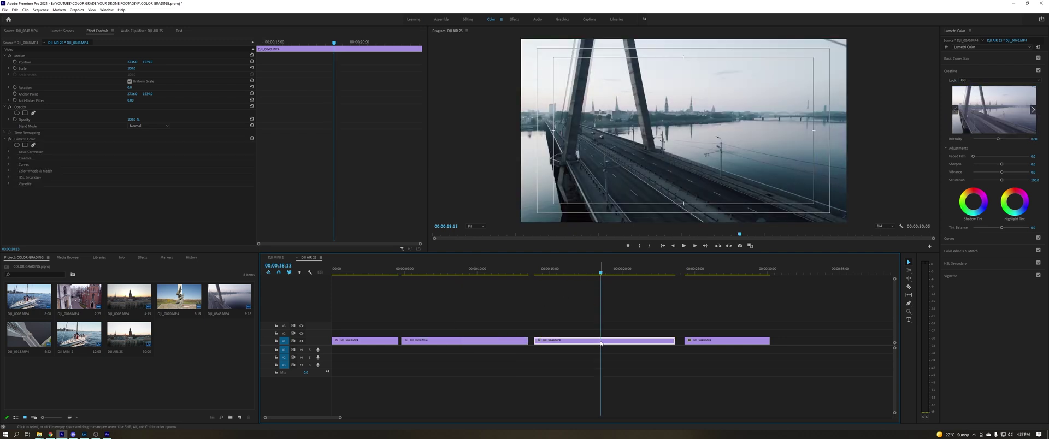
Warm the bridge clip's temperature to about 31, lower its highlights, and raise its contrast and shadows
left_click(996, 57)
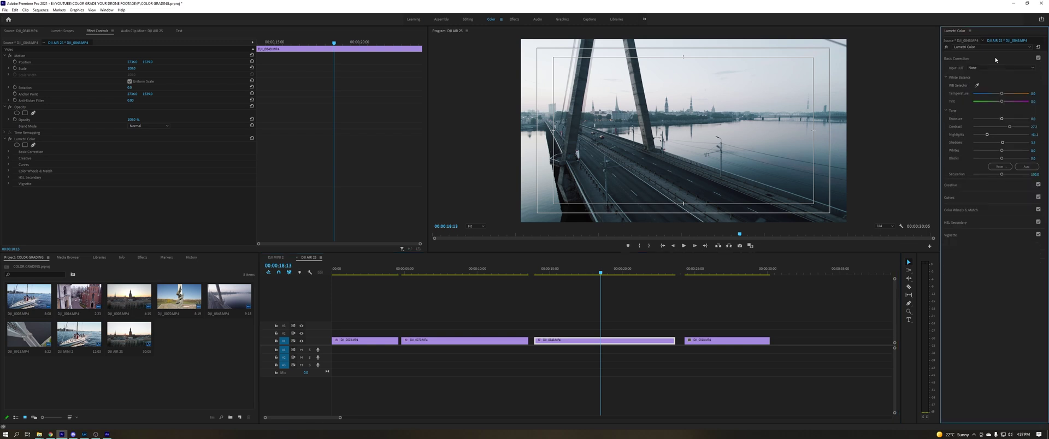
left_click_drag(1003, 95, 1009, 95)
mouse_move(988, 135)
left_mouse_down()
mouse_move(972, 135)
mouse_move(985, 135)
left_mouse_up()
left_click_drag(1025, 128, 1020, 129)
Adjust the bridge clip's OG look intensity and raise its contrast to about 69
left_click(1001, 185)
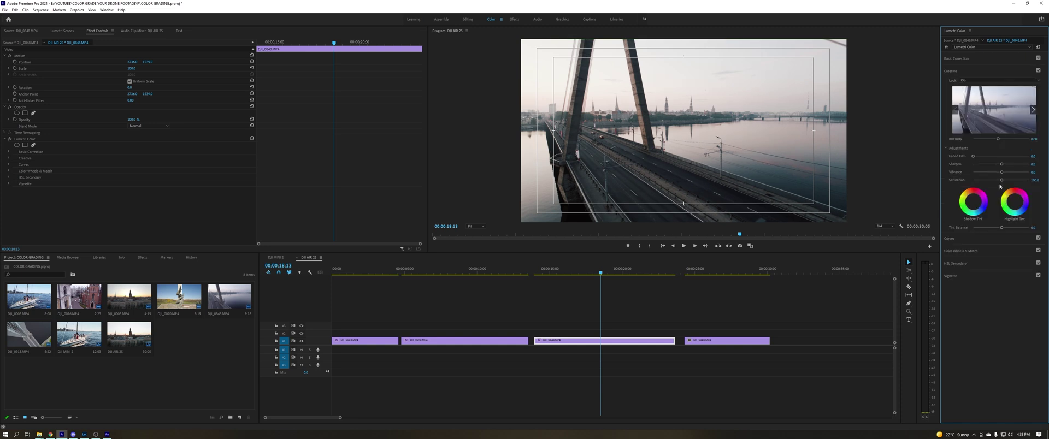
left_click_drag(999, 140, 1004, 141)
left_click(997, 59)
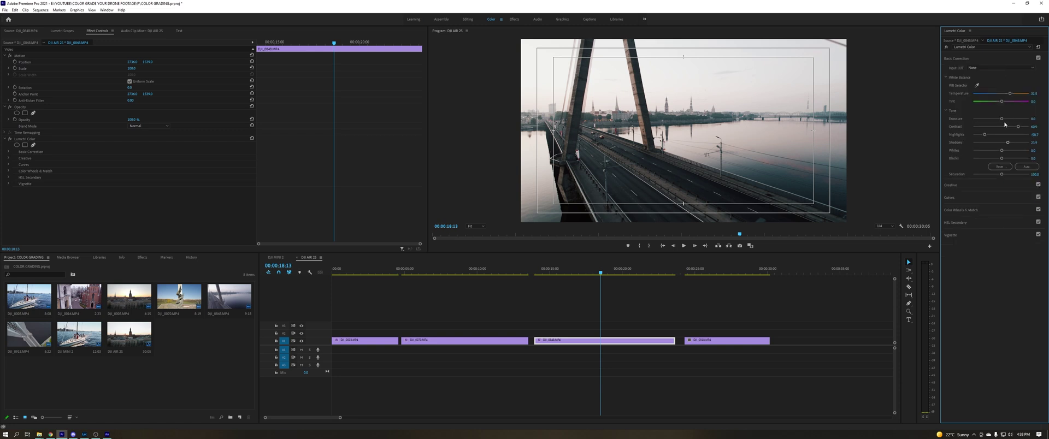
left_click_drag(1019, 128, 1020, 128)
Play back the graded bridge clip and compare it with and without its Lumetri Color effect
left_click(10, 140)
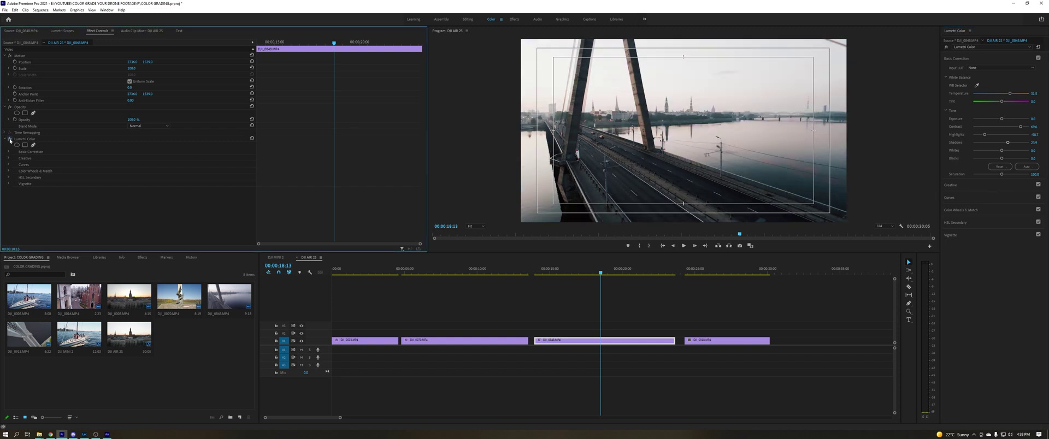
key("space")
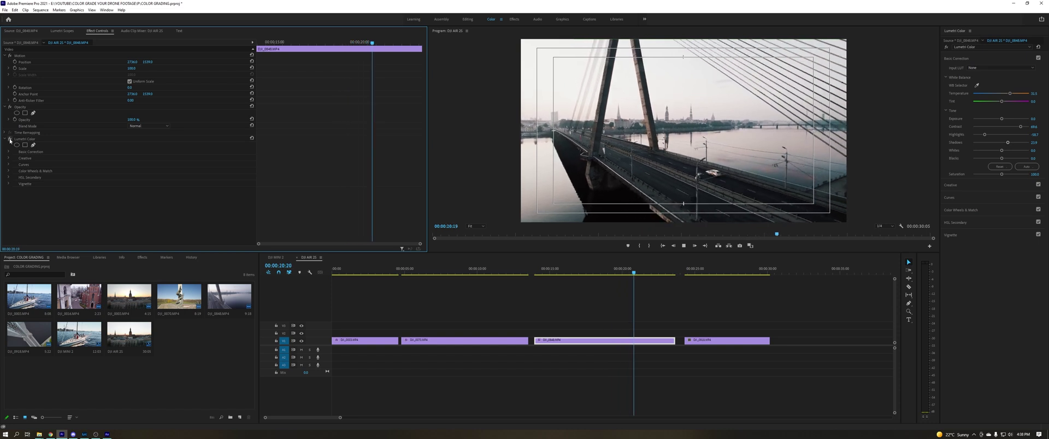
key("space")
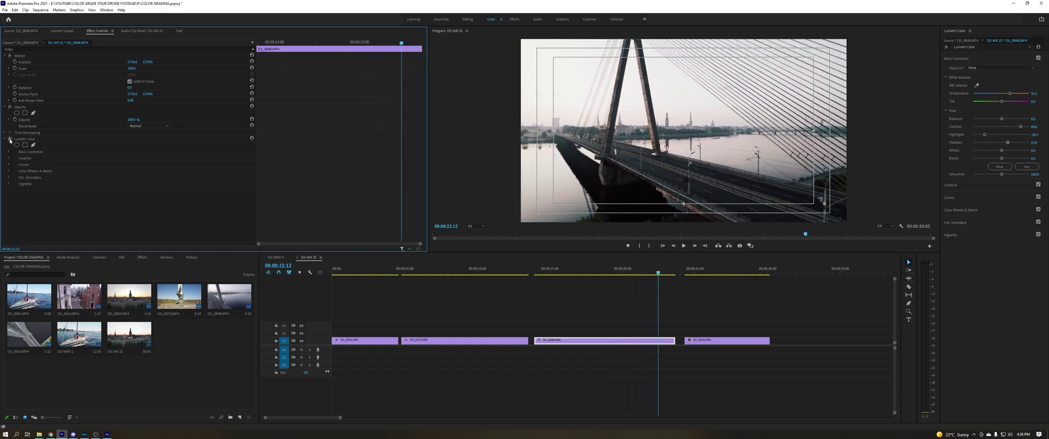
left_click(10, 140)
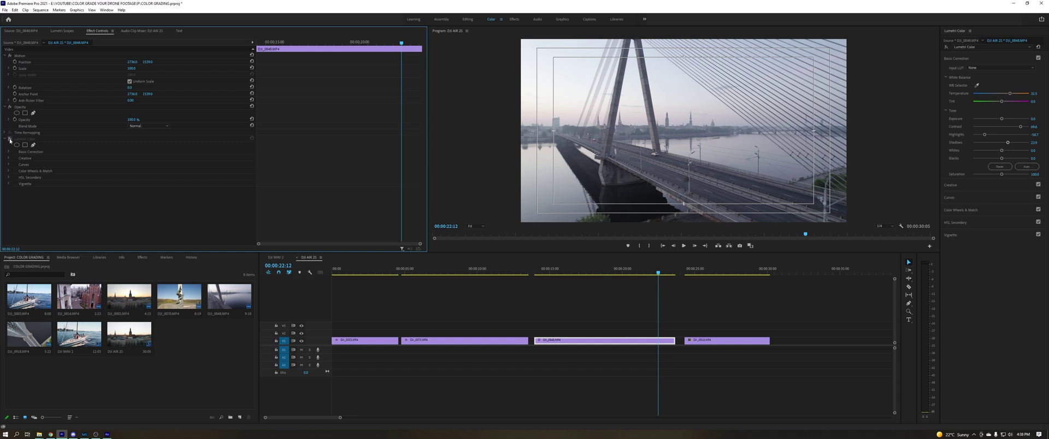
left_click(9, 140)
left_click(10, 139)
left_click(10, 140)
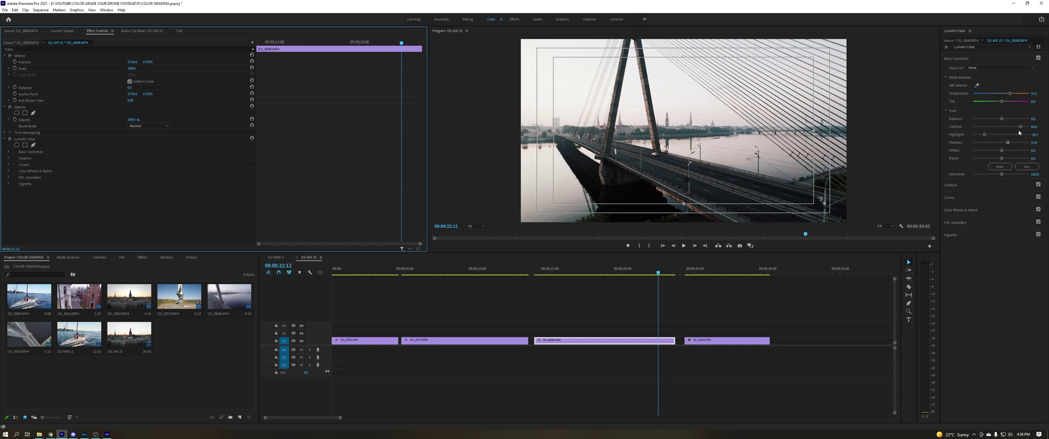
Raise the bridge clip's shadows to about 32 and compare the grade against the original
left_click_drag(1008, 144, 1011, 145)
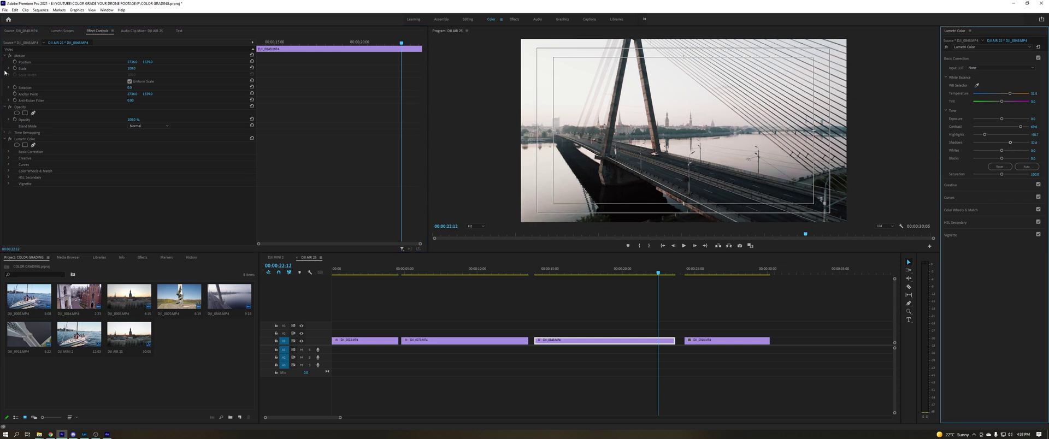
left_click(10, 139)
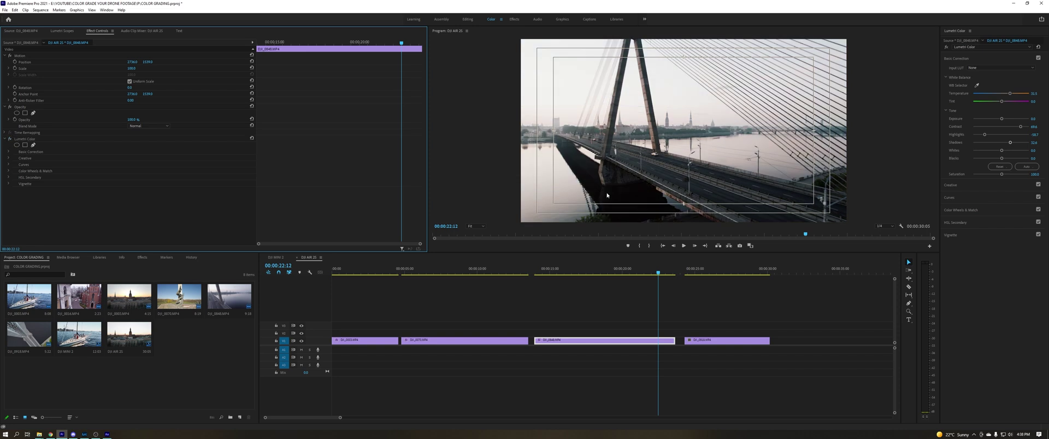
Preview the overhead bridge clip at the end of the sequence and copy the misty bridge clip's Lumetri Color effect onto it
left_click(726, 273)
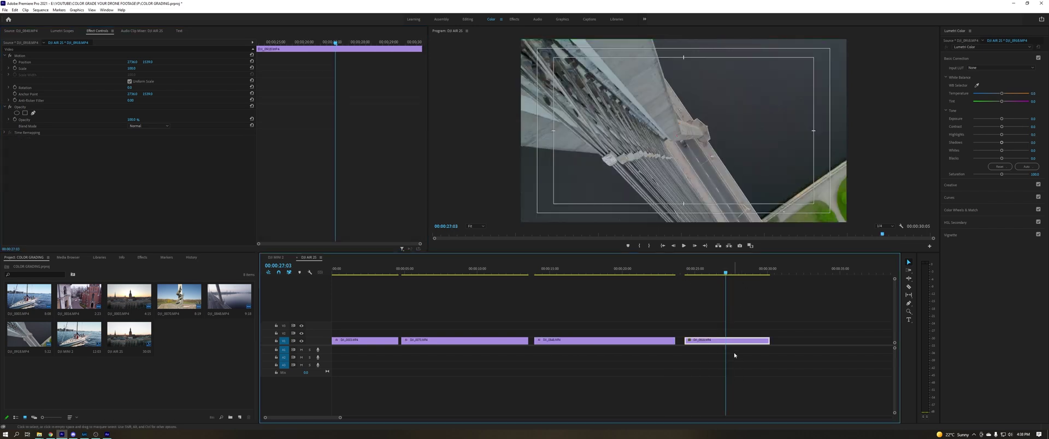
left_click_drag(716, 269, 754, 270)
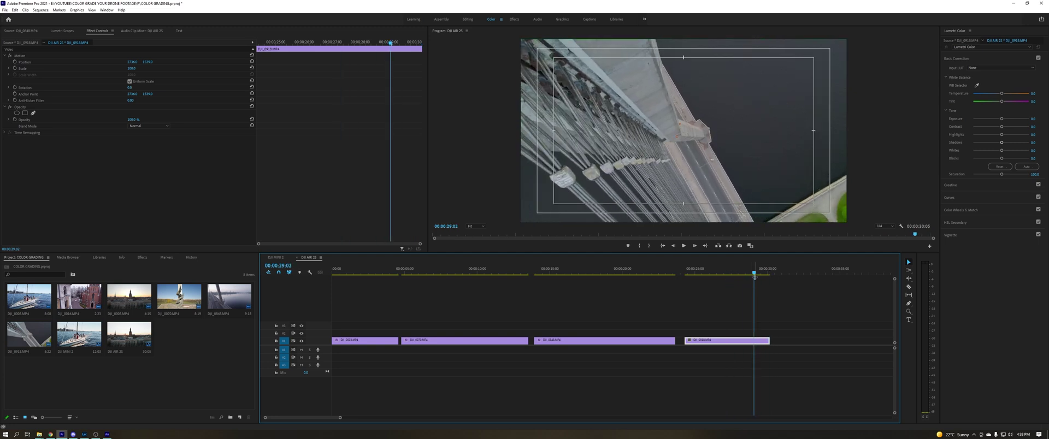
left_click(733, 271)
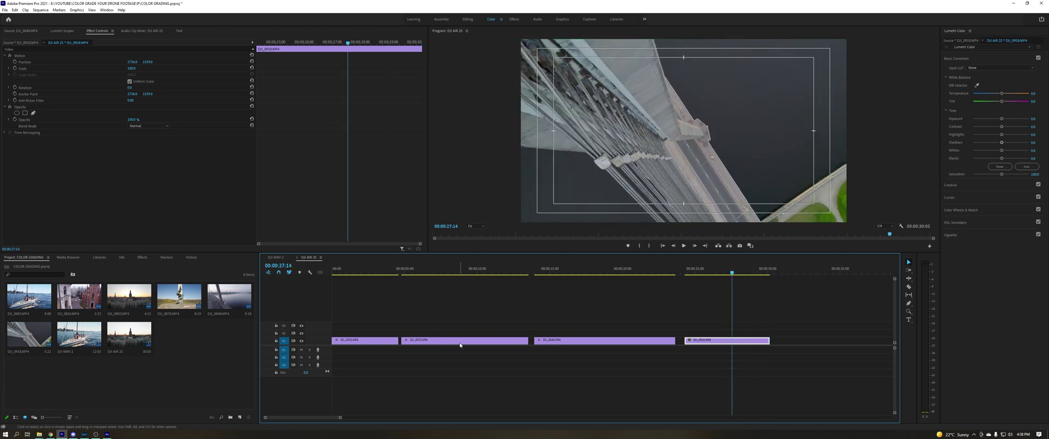
left_click(615, 344)
left_click(39, 141)
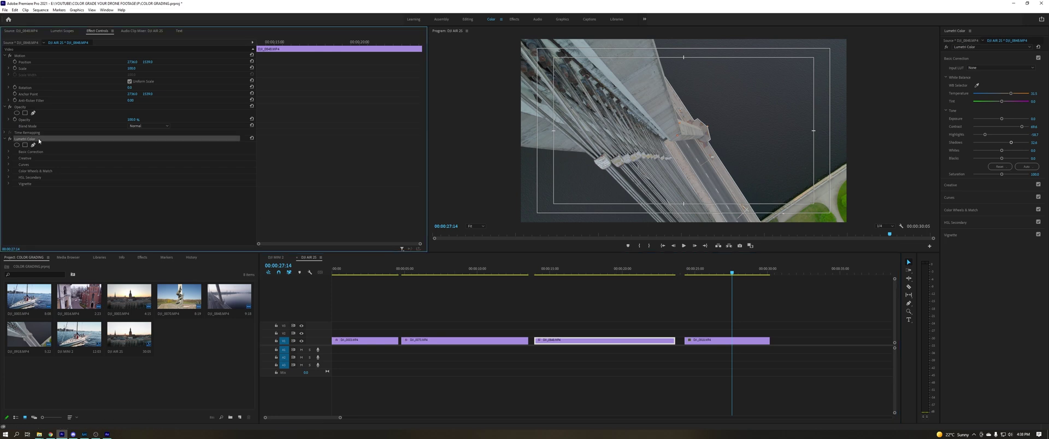
left_click(733, 342)
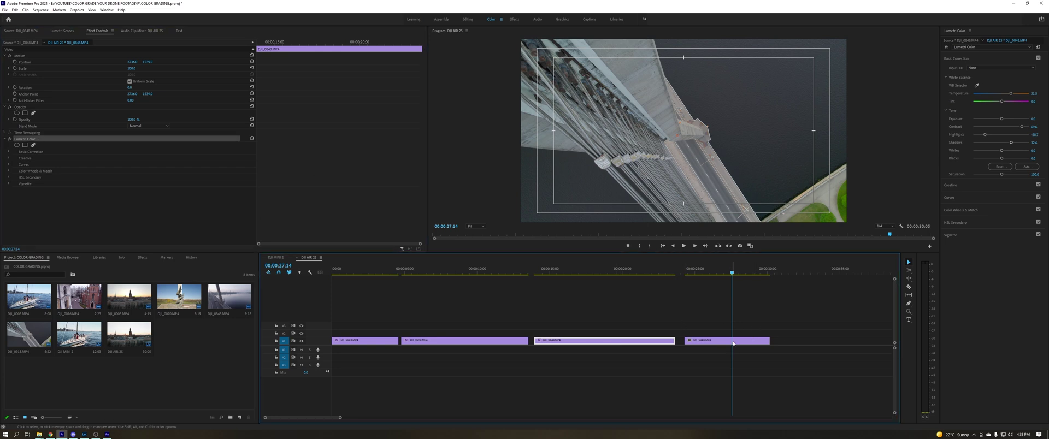
left_click_drag(580, 267, 719, 273)
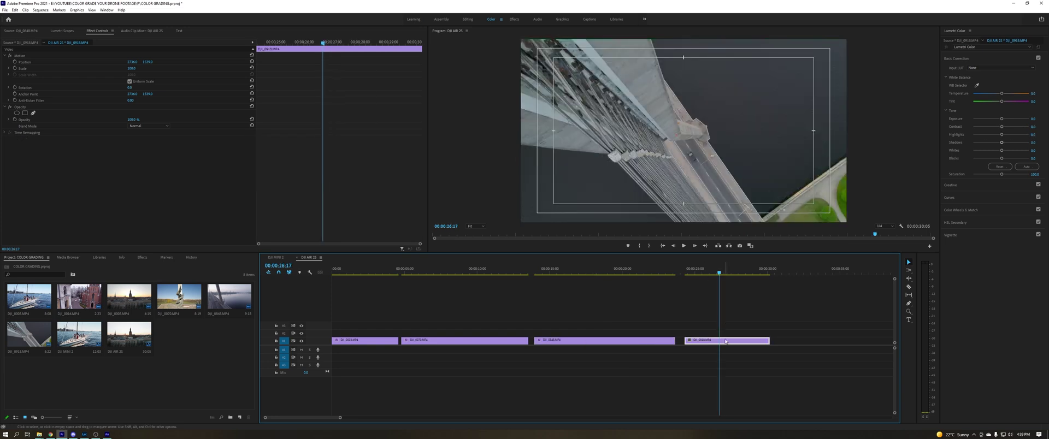
key("ctrl+v")
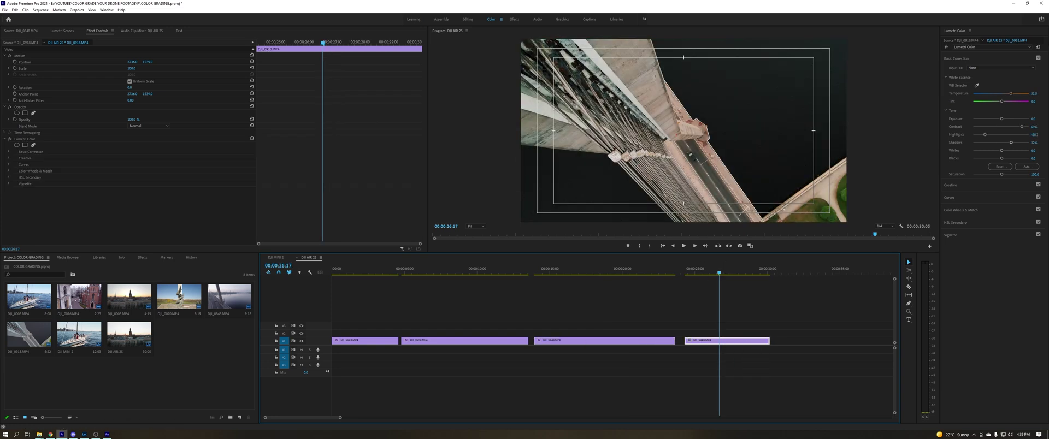
Lower the overhead bridge clip's temperature, contrast and OG look intensity, and adjust its highlights
left_click_drag(1011, 94, 1009, 94)
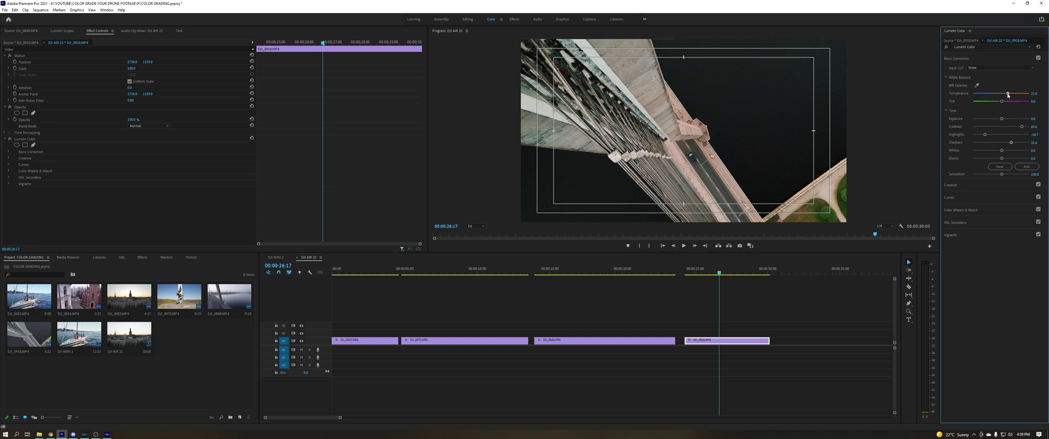
left_click_drag(1022, 127, 1008, 127)
mouse_move(987, 136)
left_mouse_down()
mouse_move(1022, 143)
mouse_move(1001, 142)
left_mouse_up()
left_click(951, 185)
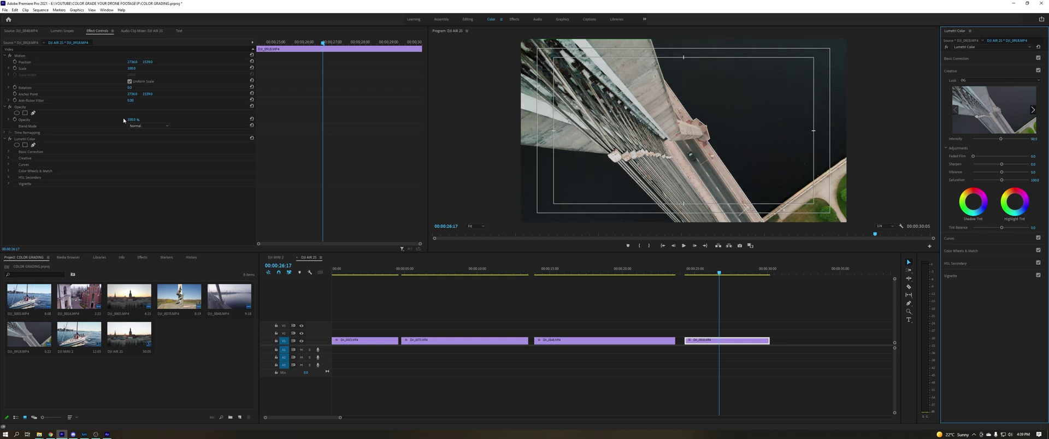
Compare the overhead bridge clip with and without its Lumetri Color effect, and play it back
left_click(9, 139)
left_click(9, 140)
left_click(9, 139)
key("space")
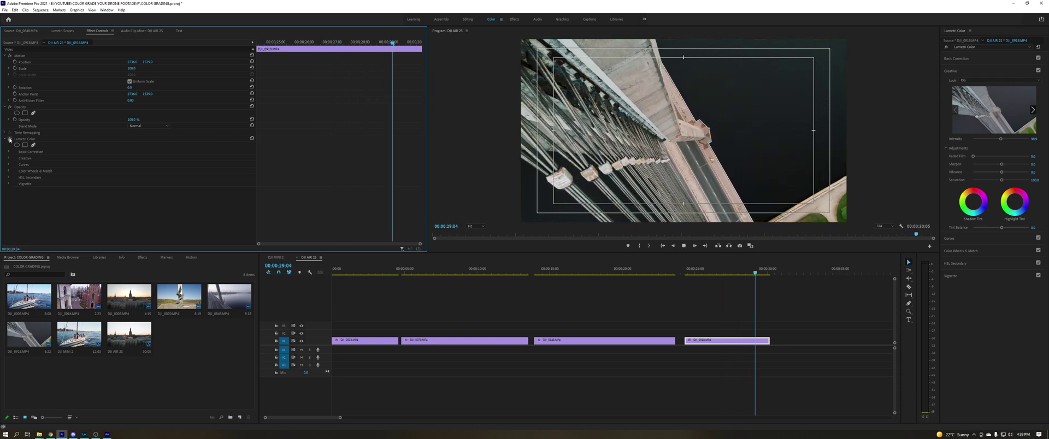
Review the graded clips in both drone sequences, ending on the overhead bridge clip
key("Home")
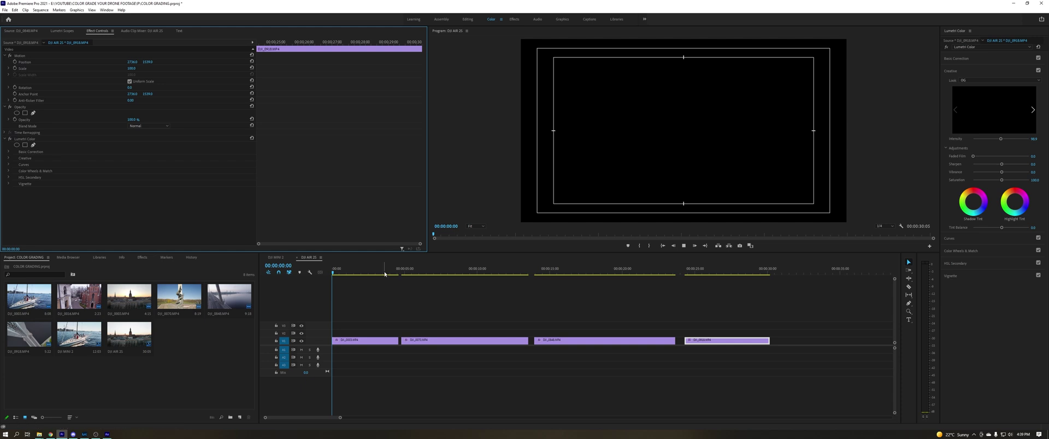
left_click(367, 272)
left_click_drag(367, 272, 593, 276)
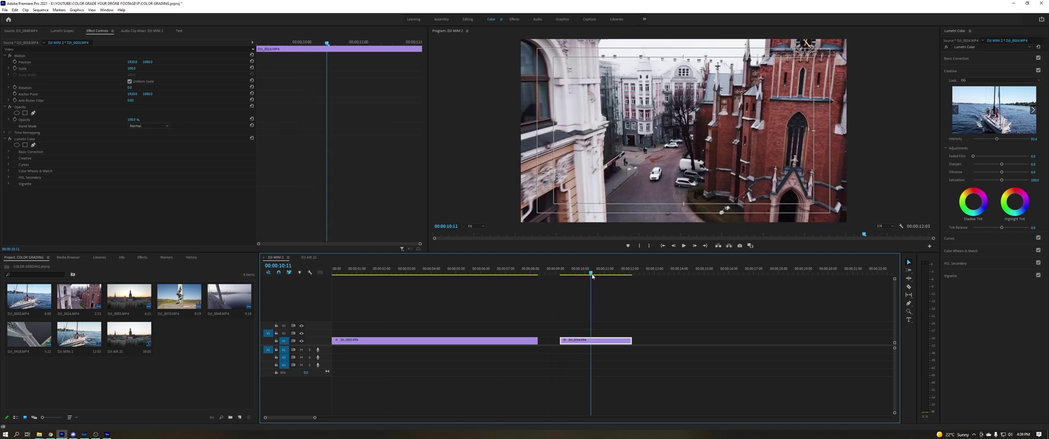
left_click(316, 257)
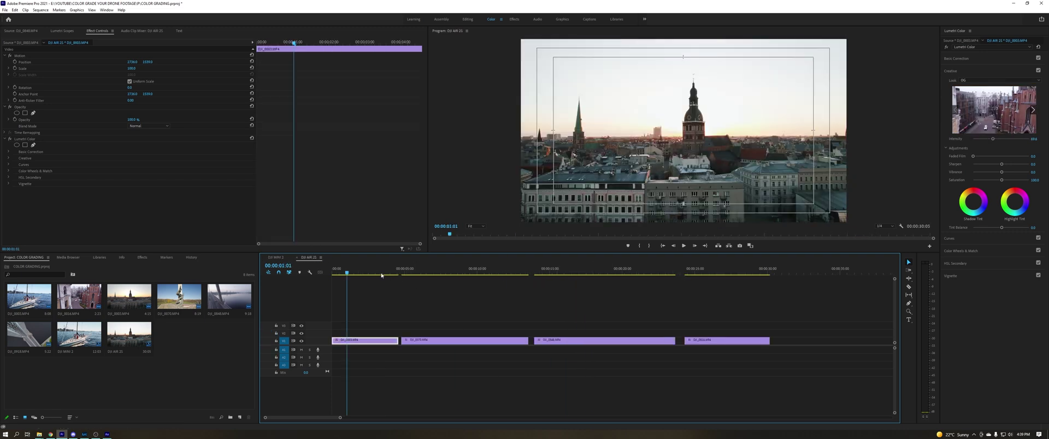
left_click_drag(442, 269, 465, 271)
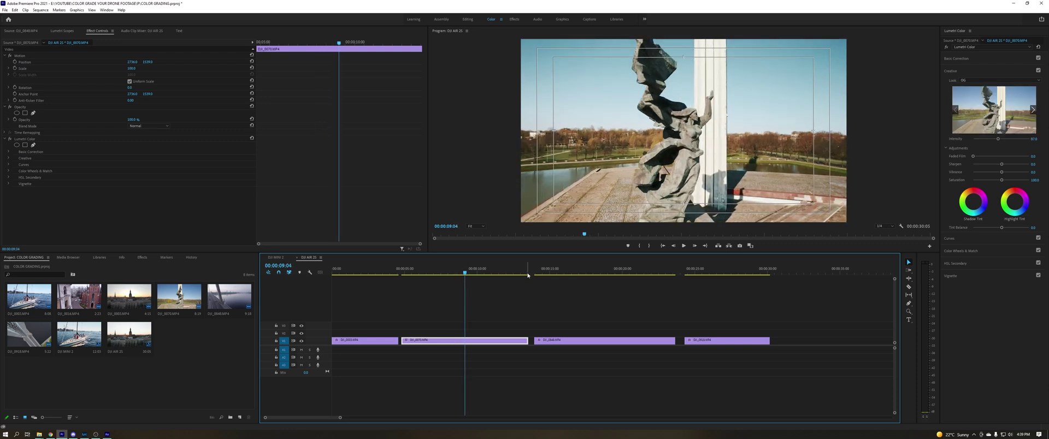
left_click(589, 265)
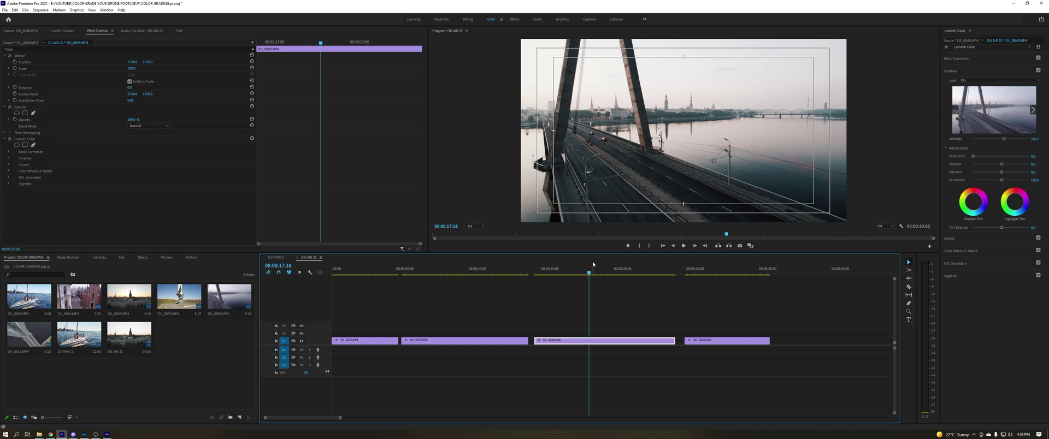
left_click(612, 272)
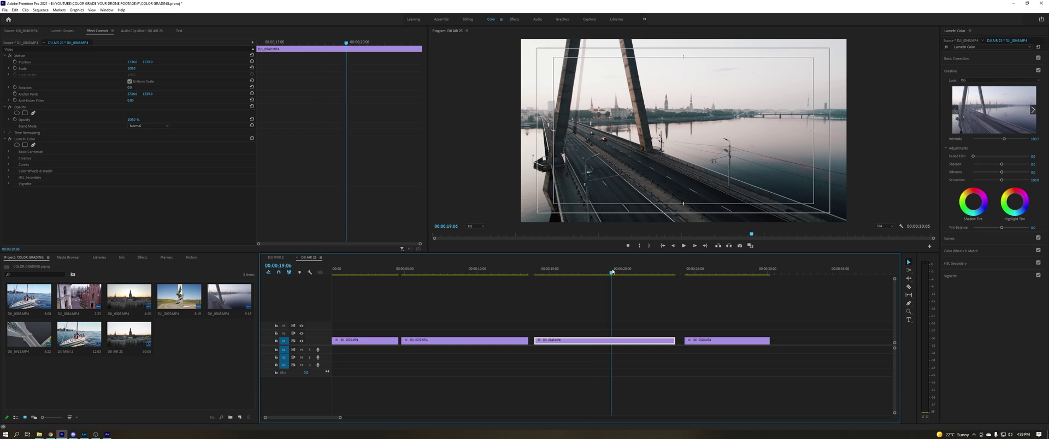
left_click_drag(612, 272, 730, 277)
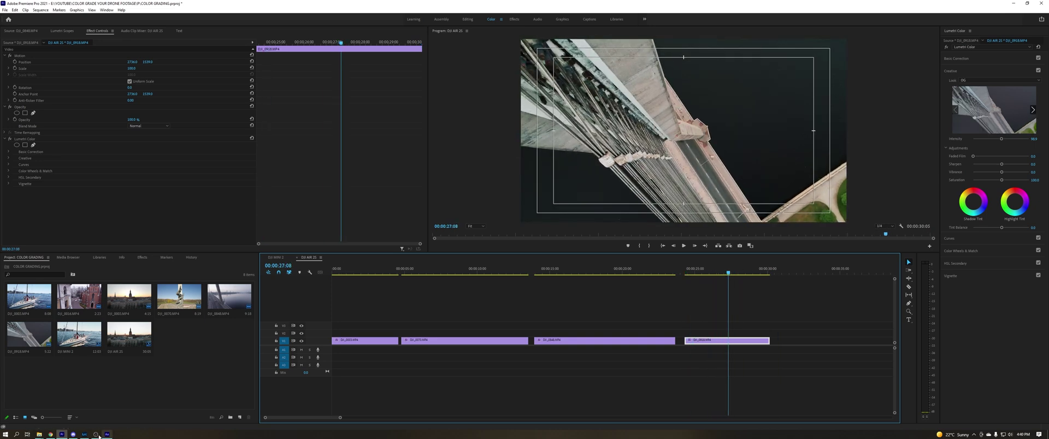
Show the LUT Generator website in Chrome and launch IWLTBAP LUT Generator.exe from its Windows folder
left_click(50, 435)
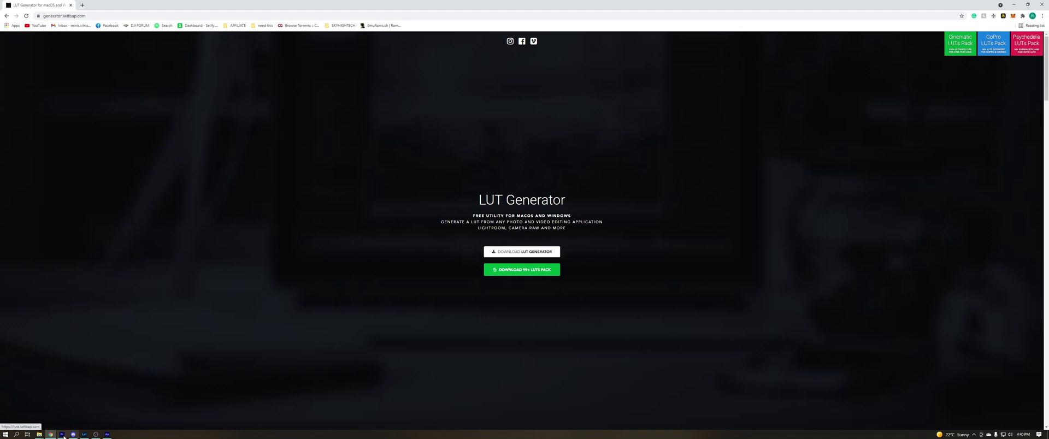
left_click(39, 435)
left_click(63, 410)
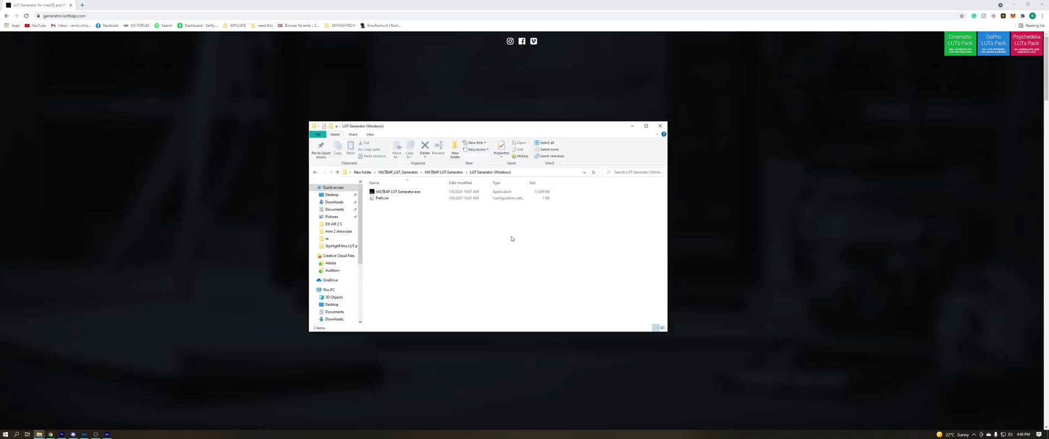
double_click(398, 191)
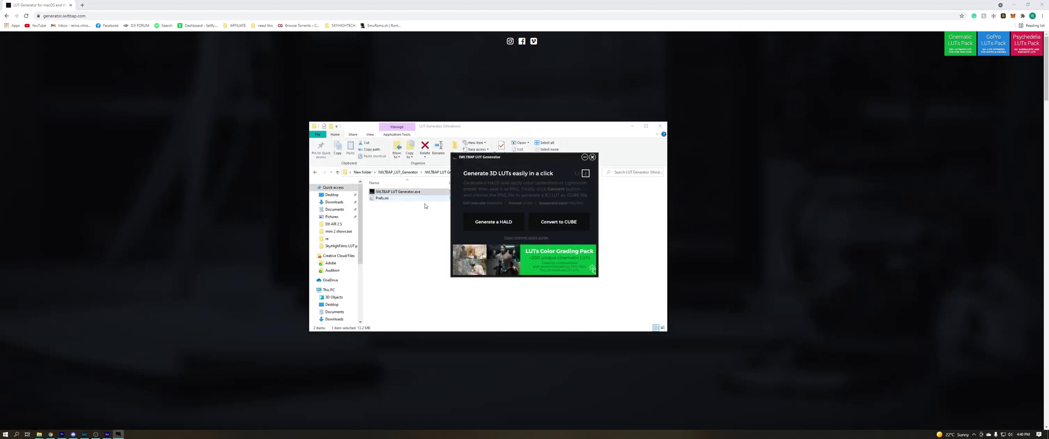
Generate a HALD image in the LUT Generator (Windows) folder, close the generator and inspect Neutral-512.png
left_click(495, 223)
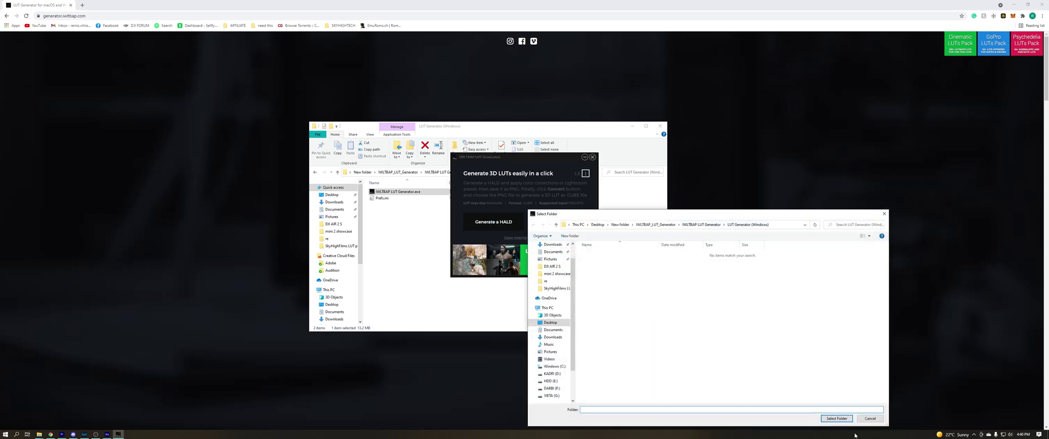
left_click(837, 419)
left_click(572, 240)
left_click(592, 157)
double_click(389, 204)
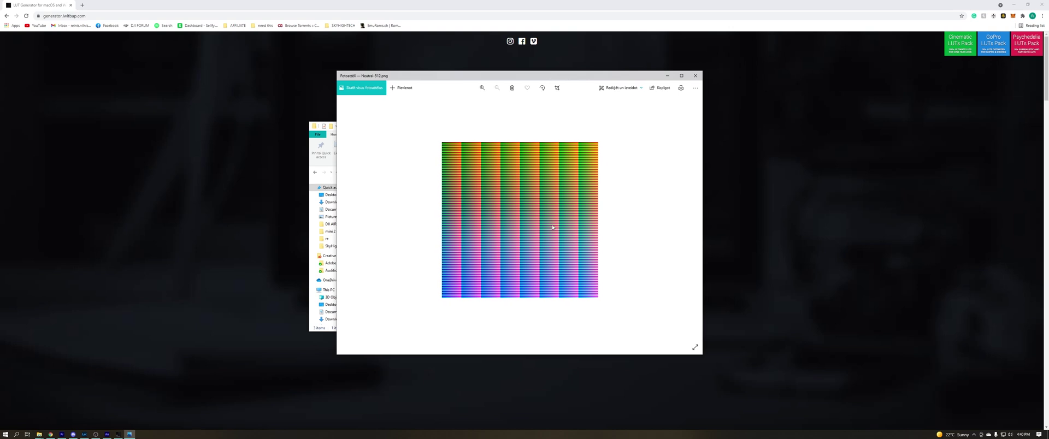
left_click(666, 76)
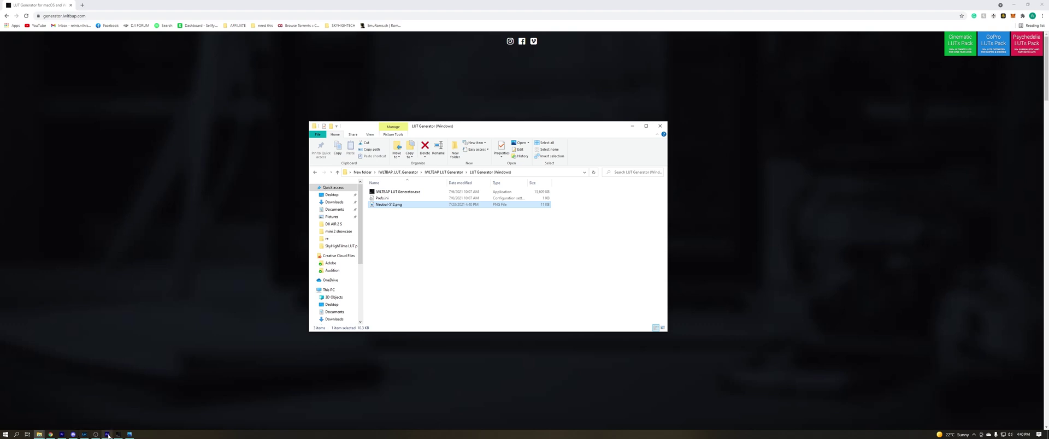
Switch to Lightroom Classic and import Neutral-512.png and the bridge still from the LUT Generator (Windows) folder
left_click(62, 435)
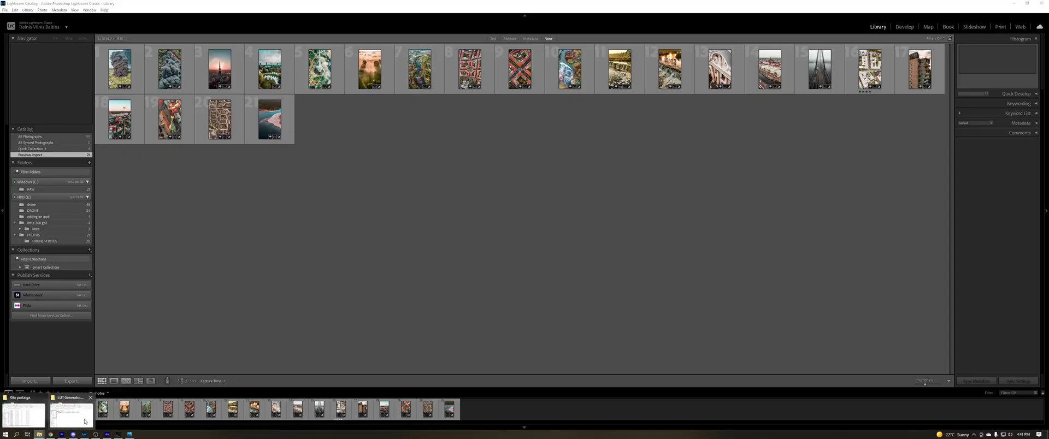
left_click(39, 435)
left_click(771, 192)
key("ctrl+shift+i")
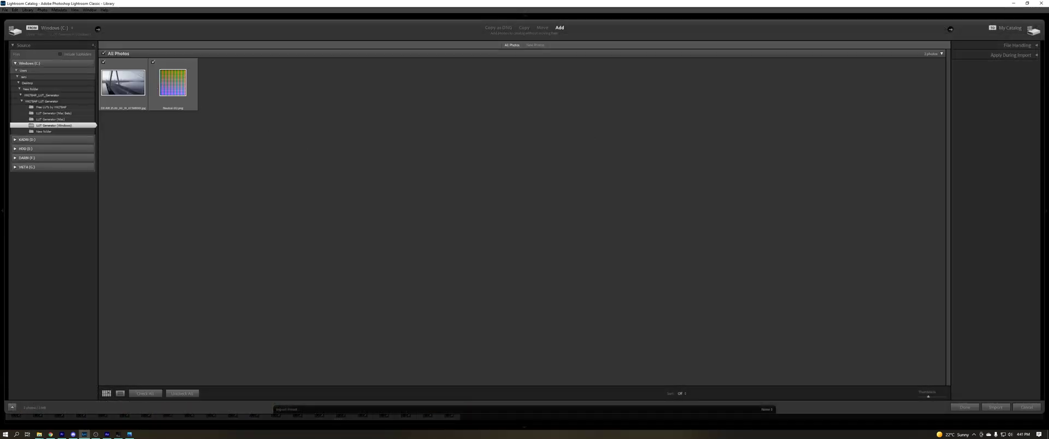
left_click(996, 407)
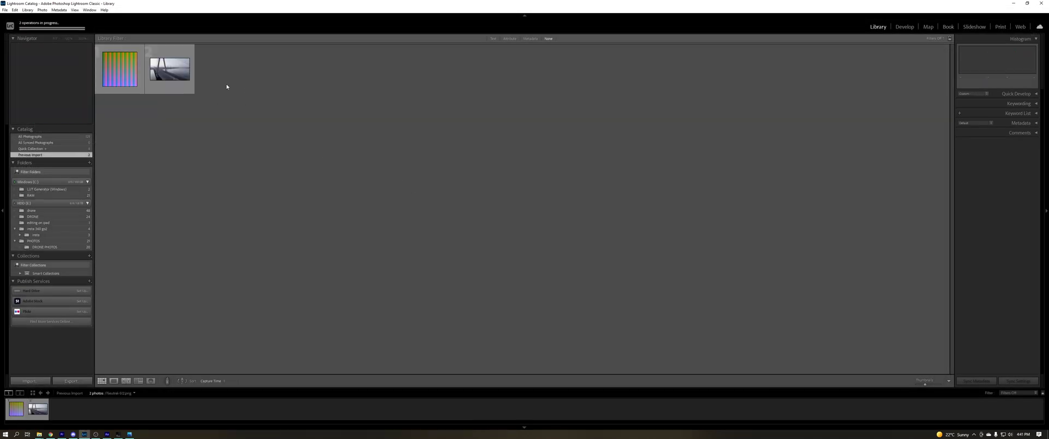
View the imported HALD image and the bridge still one after the other at full size
double_click(167, 69)
left_click(17, 410)
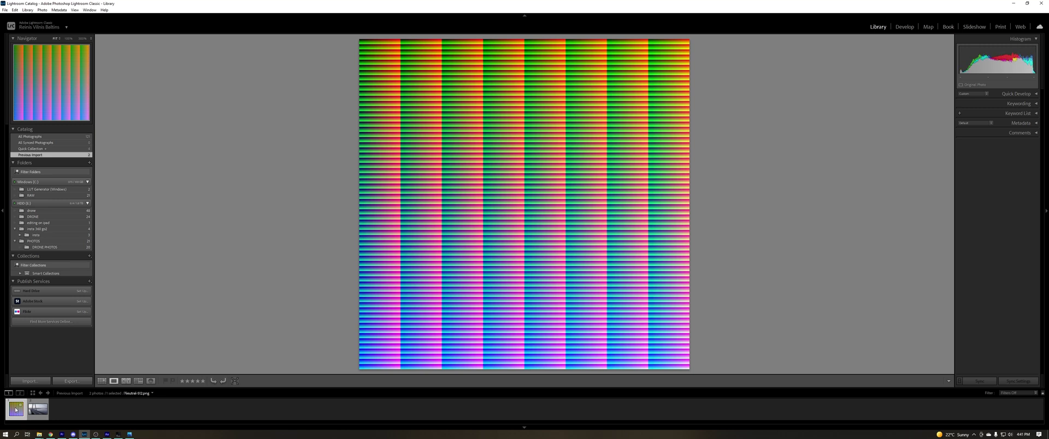
left_click(37, 409)
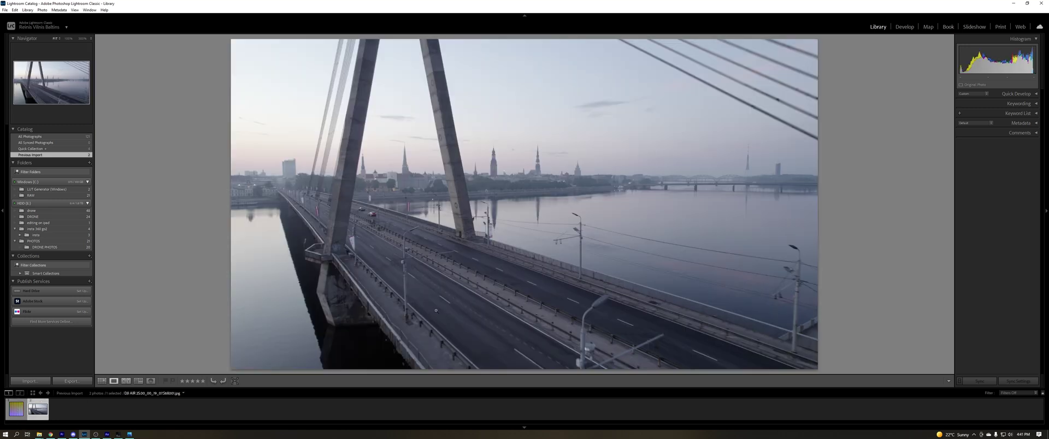
Open the bridge still for developing, lower its highlights, raise shadows and clarity, and warm the white balance temperature
left_click(904, 26)
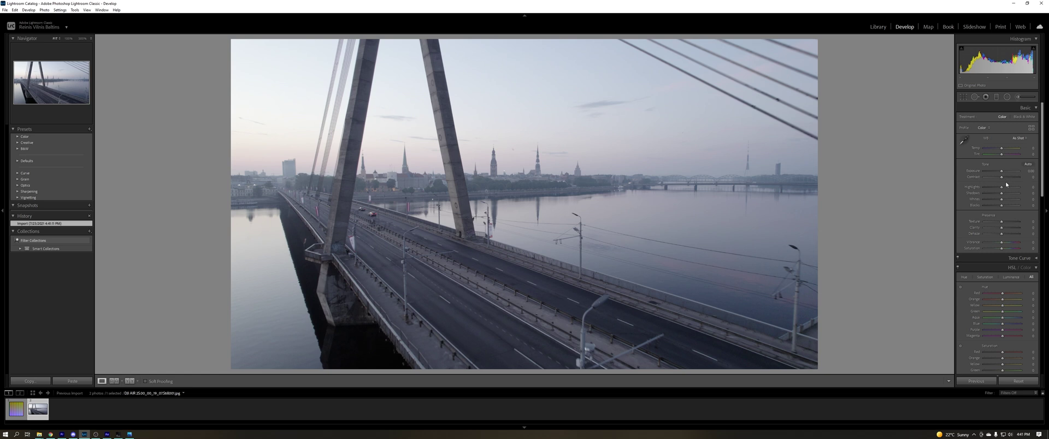
left_click_drag(1003, 188, 1006, 193)
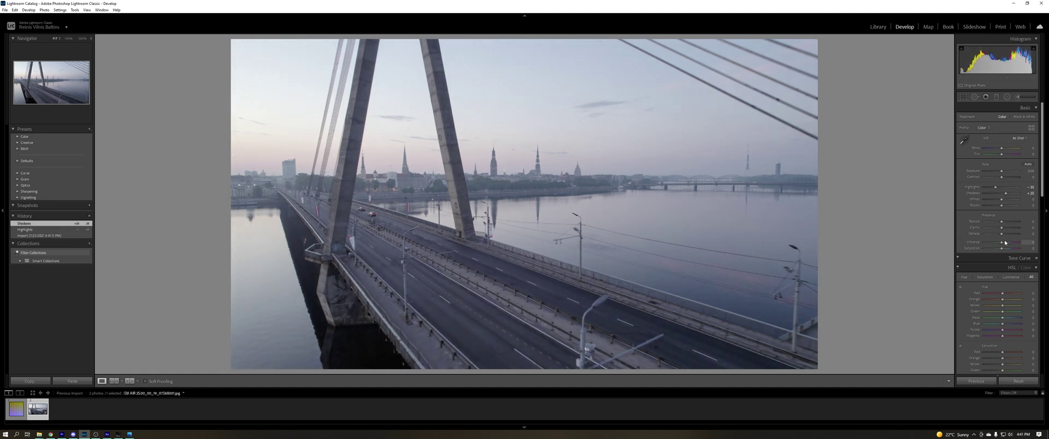
left_click_drag(1001, 227, 1007, 228)
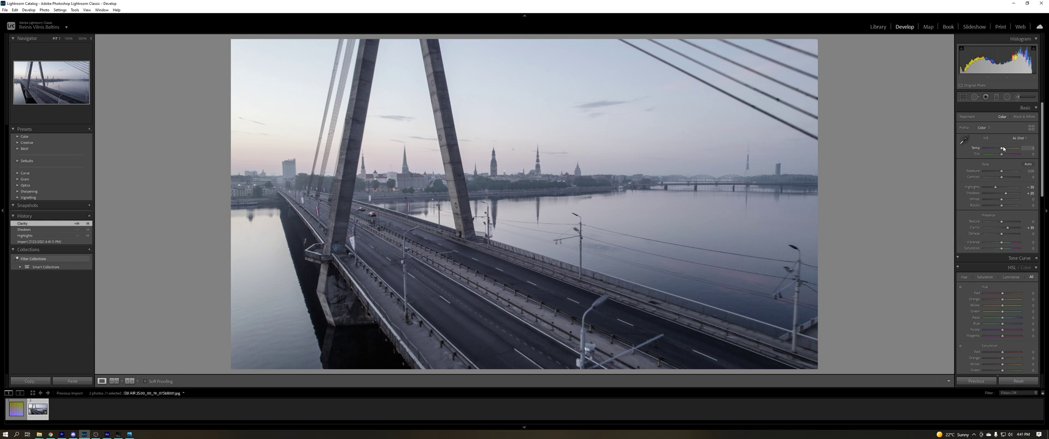
left_click_drag(1002, 150, 1004, 151)
Shift the HSL hues of the blue, yellow, orange, red, purple, green and aqua tones towards a teal-green look
scroll(995, 177, "down", 5)
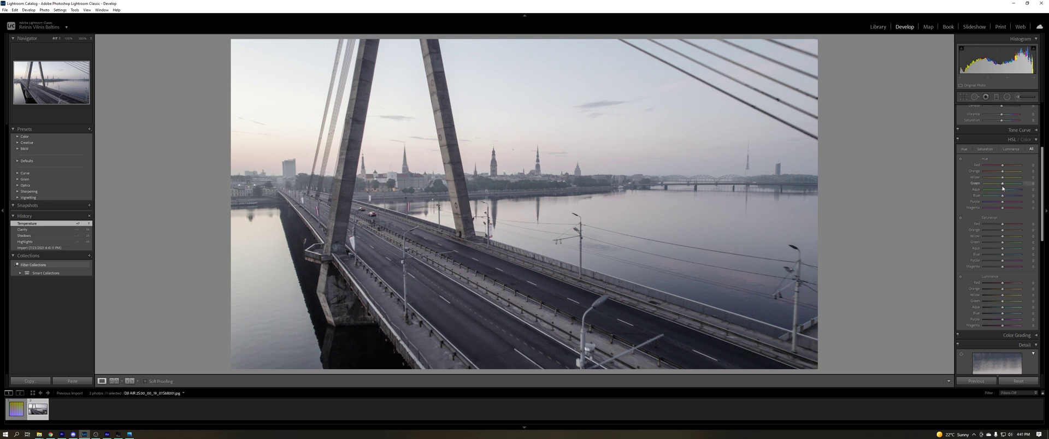
left_click_drag(1003, 197, 992, 199)
left_click_drag(990, 196, 997, 167)
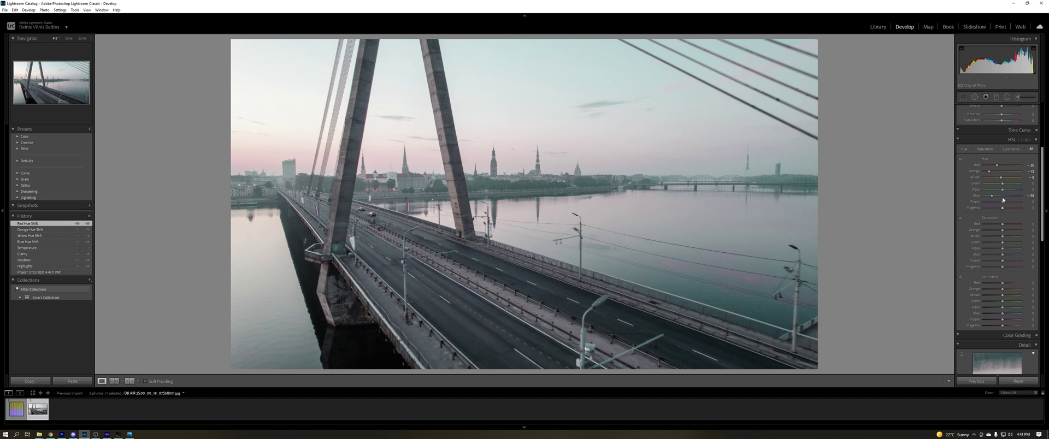
left_click_drag(1003, 204, 983, 206)
left_click_drag(984, 207, 1038, 132)
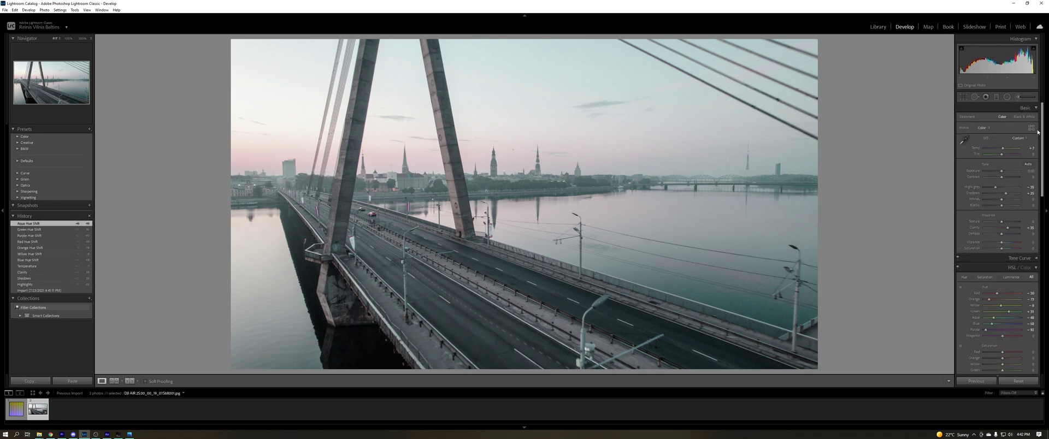
Try a tint shift and reset it, raise the contrast, and compare the grade with the imported state through the edit history
left_click_drag(1002, 154, 1001, 156)
double_click(1001, 156)
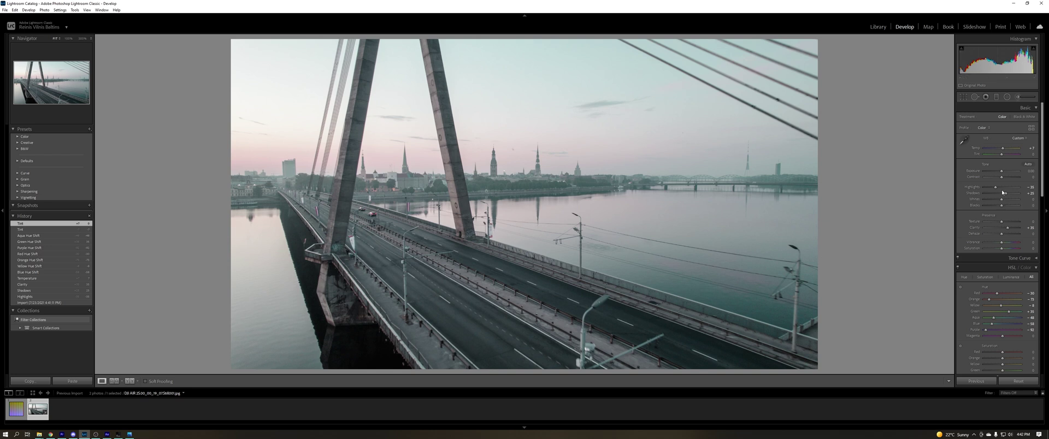
left_click_drag(1002, 182, 1013, 183)
left_click(55, 309)
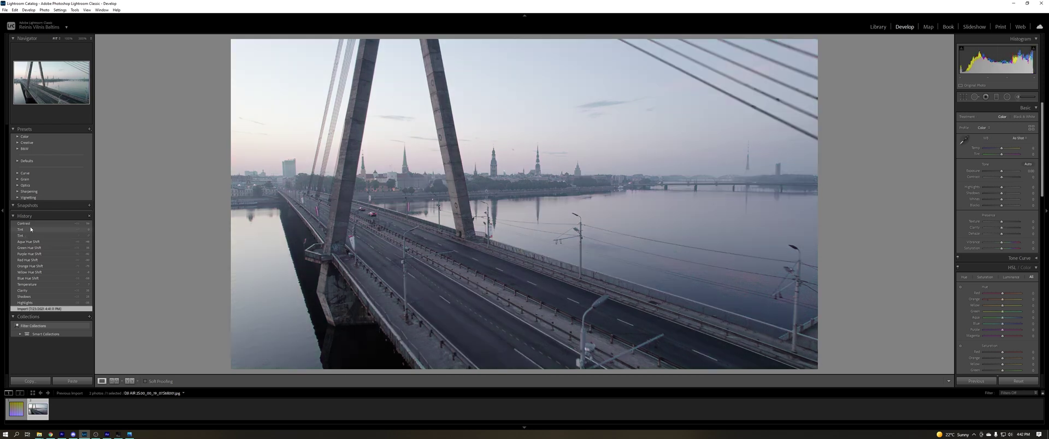
left_click(30, 224)
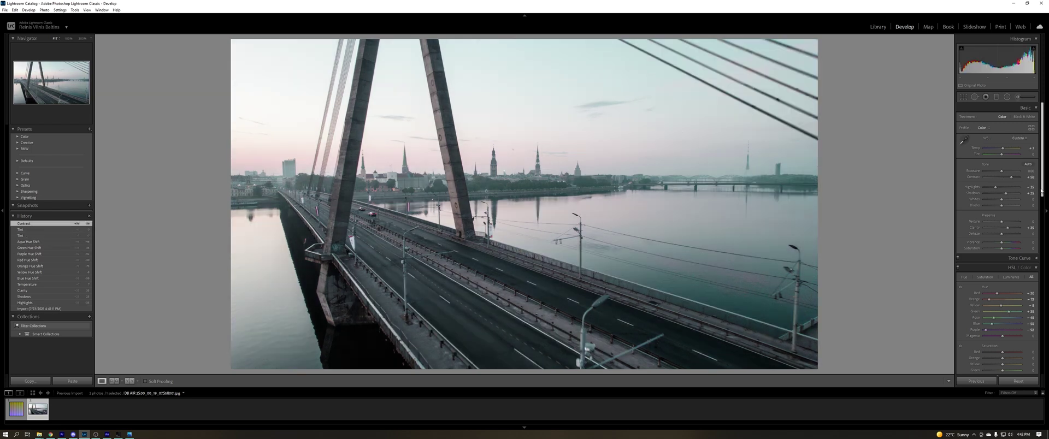
Refine the green, aqua and purple hues, the green-to-magenta luminance and the magenta saturation, and check the skyline up close
scroll(1038, 236, "down", 10)
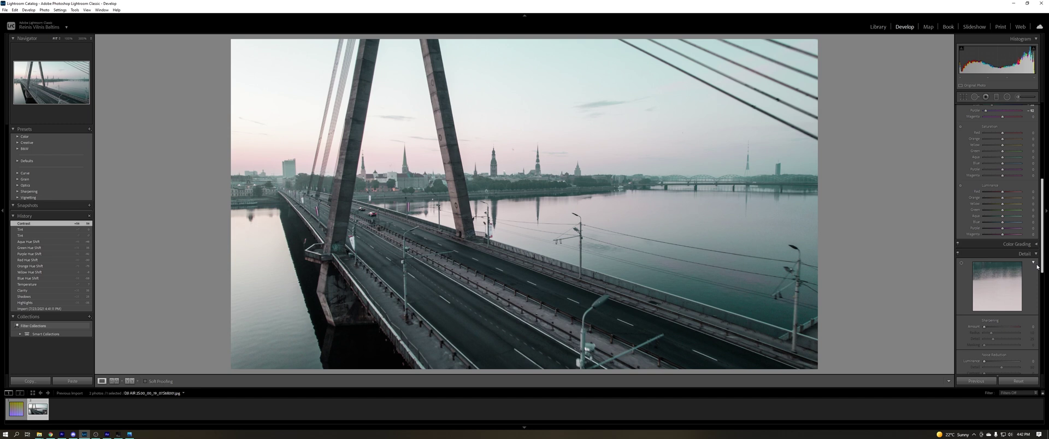
scroll(1037, 266, "up", 2)
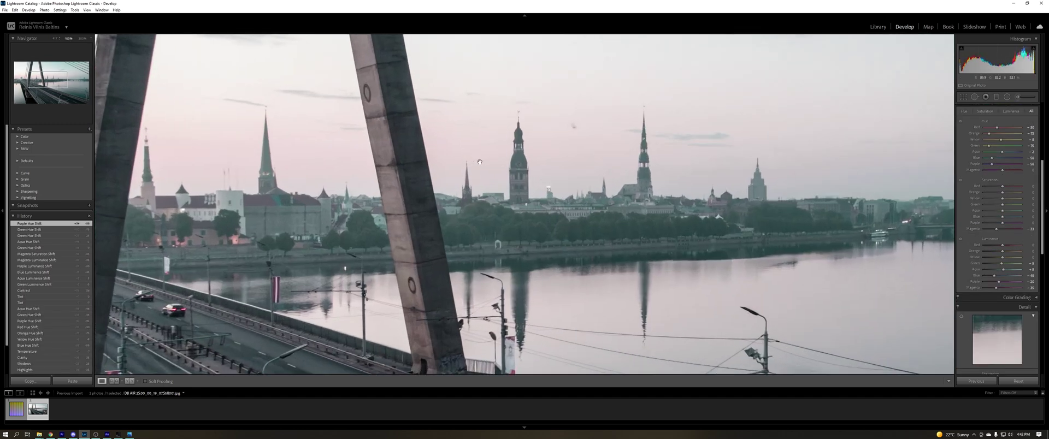
left_click(485, 185)
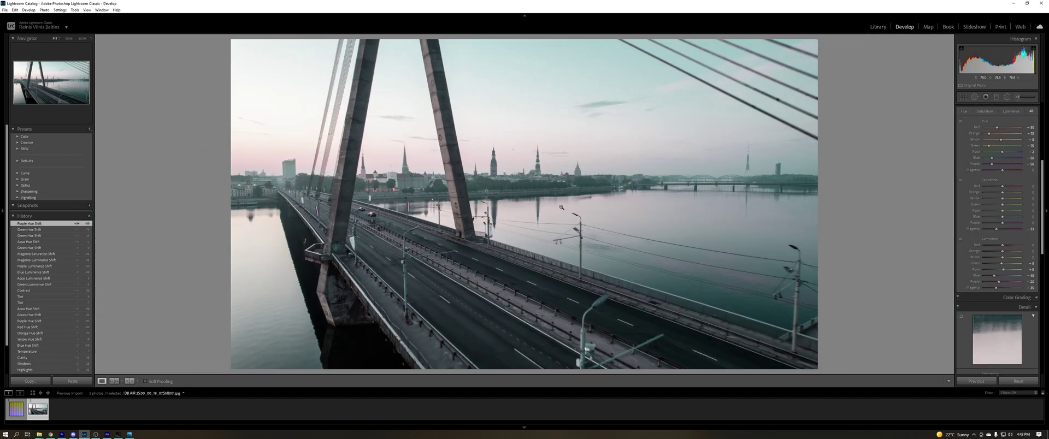
Copy the bridge still's develop settings with the default selection and paste them onto the Neutral-512.png HALD image
right_click(41, 414)
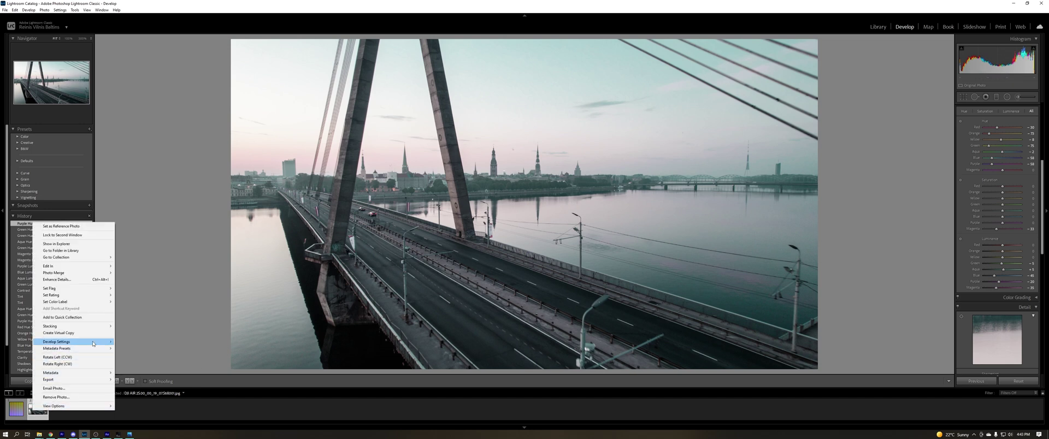
mouse_move(93, 344)
left_click(142, 366)
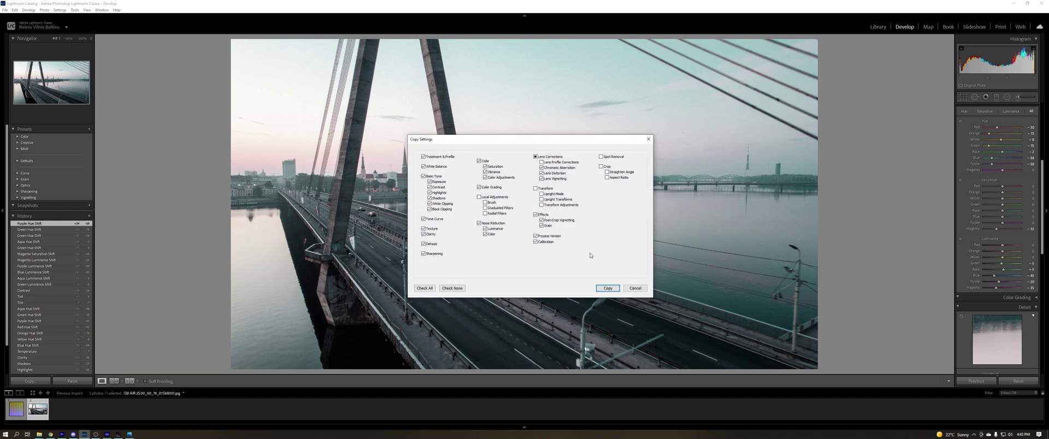
left_click(608, 288)
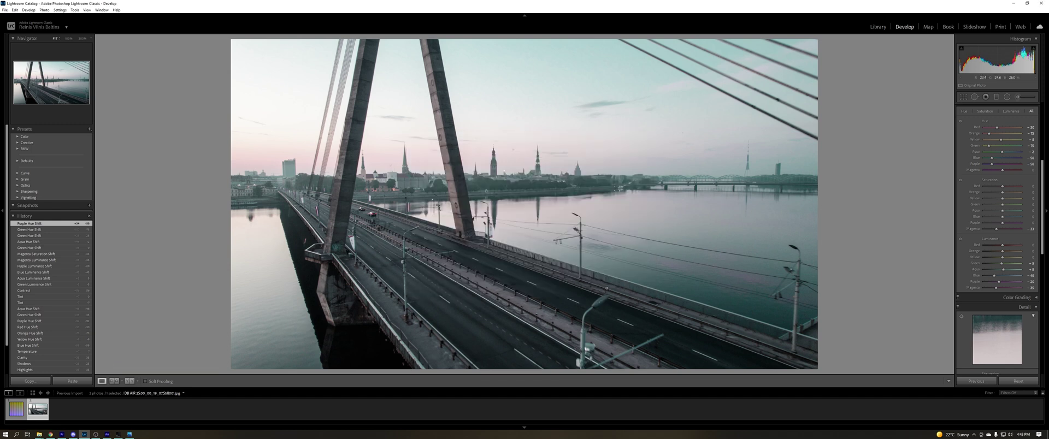
left_click(16, 410)
right_click(17, 414)
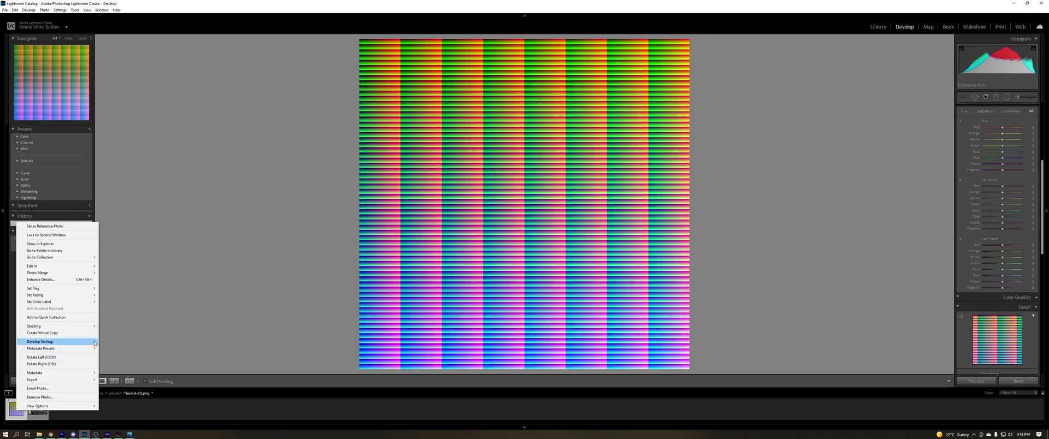
mouse_move(82, 342)
left_click(118, 373)
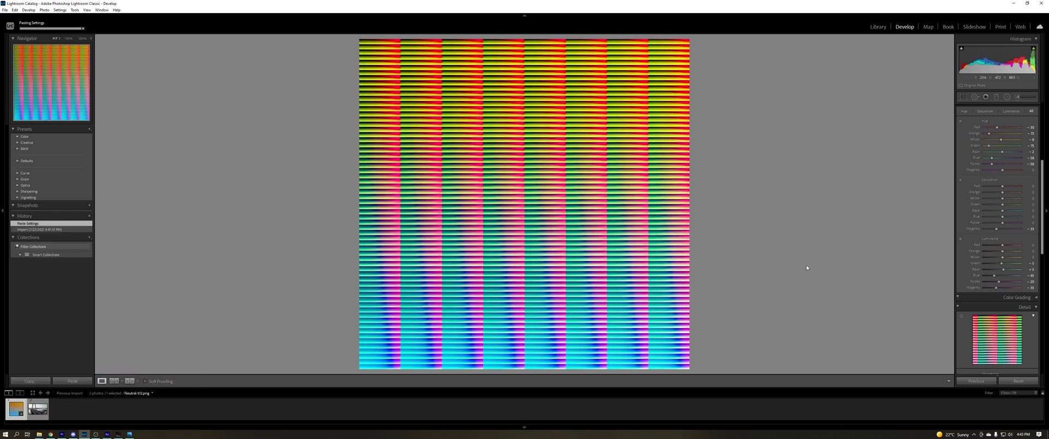
Export the graded Neutral-512 HALD image as a PNG into the photo subfolder of the LUT Generator (Windows) folder
right_click(15, 413)
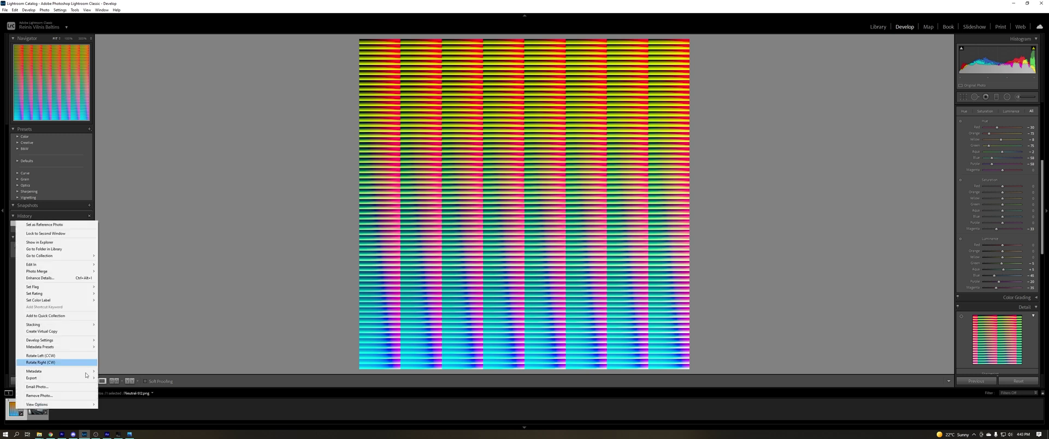
left_click(112, 379)
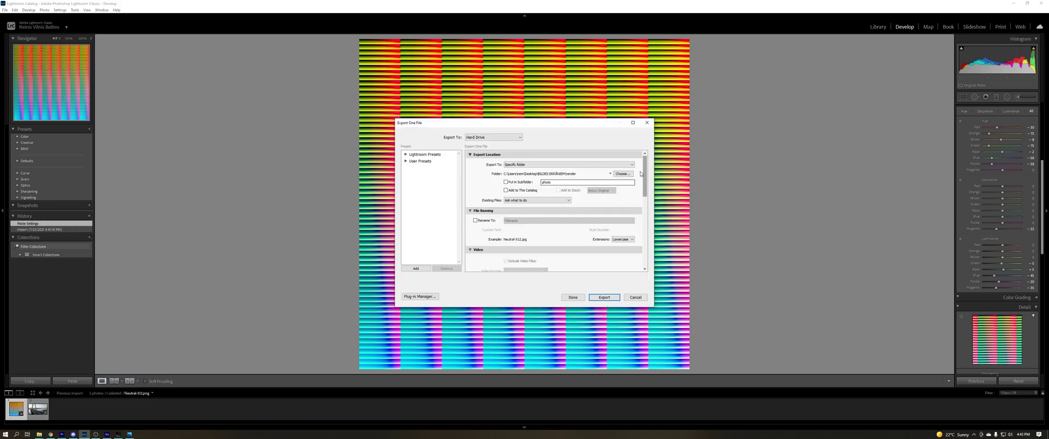
left_click(624, 173)
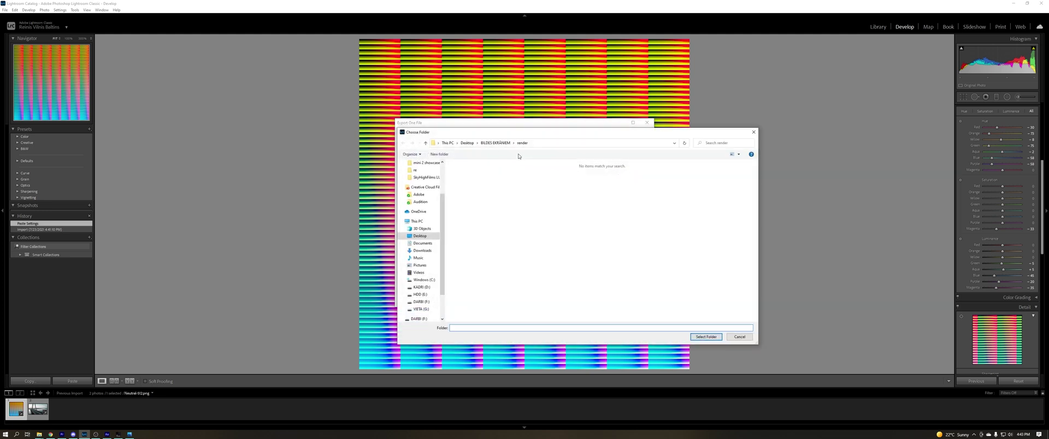
left_click(701, 336)
left_click(604, 297)
Switch to IWLTBAP LUT Generator and convert the graded Neutral-512.png from the photo folder to a CUBE file
left_click(130, 435)
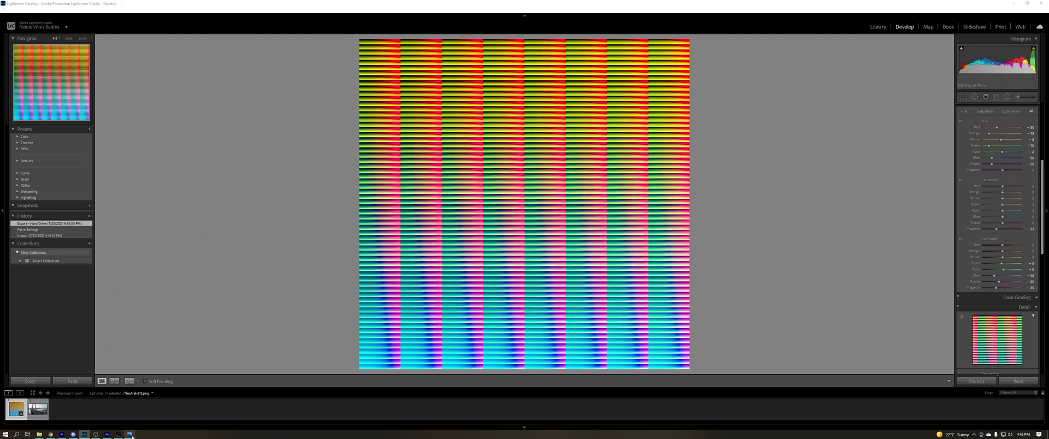
left_click(118, 435)
left_click(569, 224)
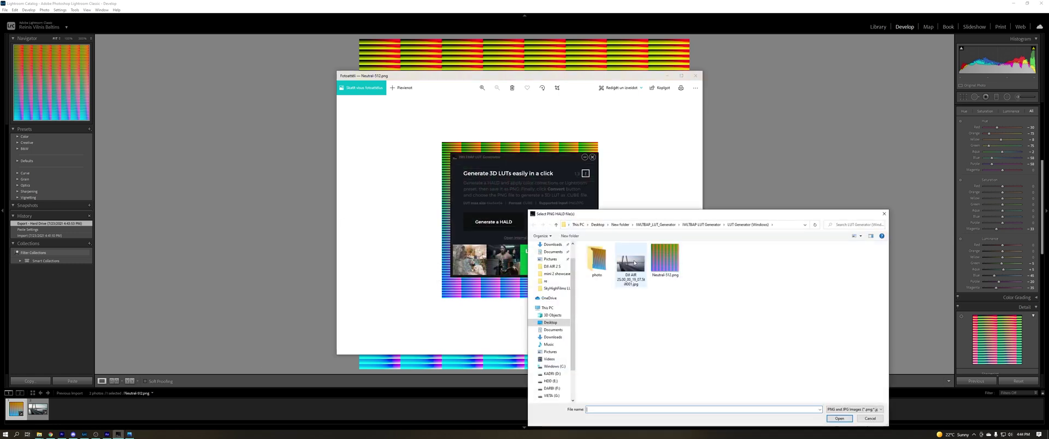
double_click(666, 259)
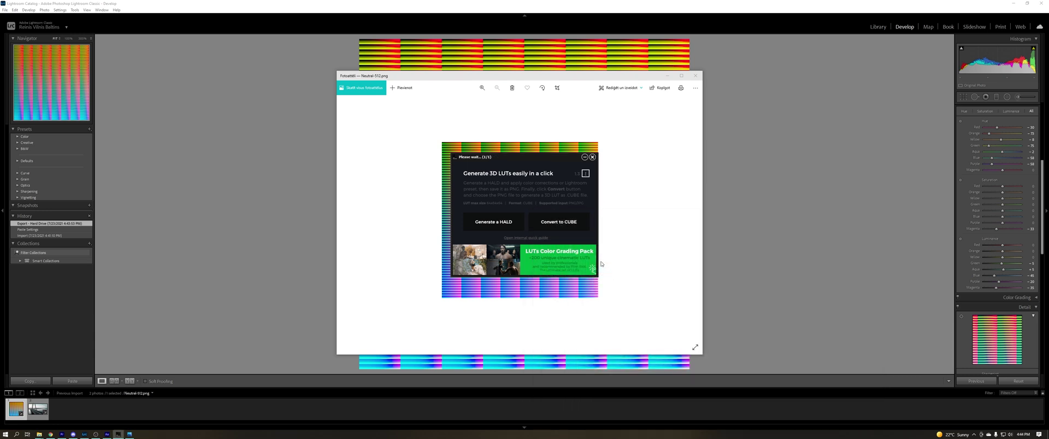
left_click(667, 76)
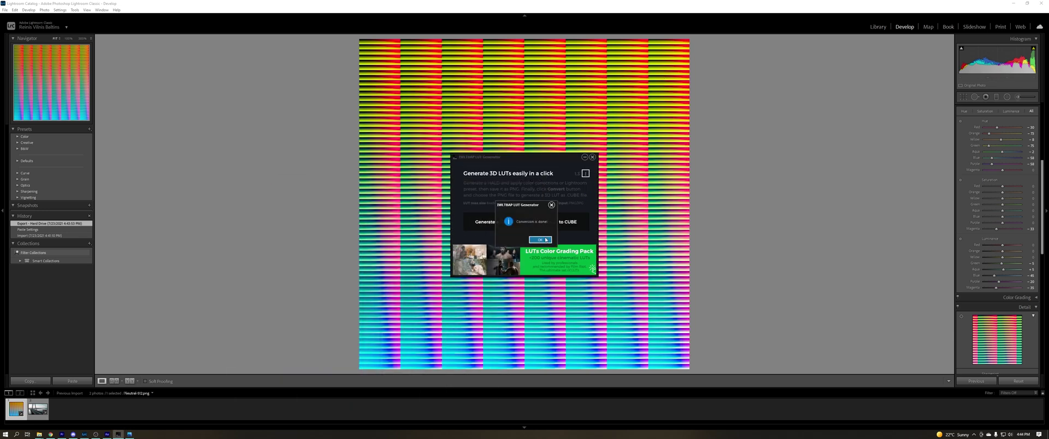
left_click(540, 240)
Open the photo folder in File Explorer and rename the generated CUBE file as SCIFI GREEN
mouse_move(39, 435)
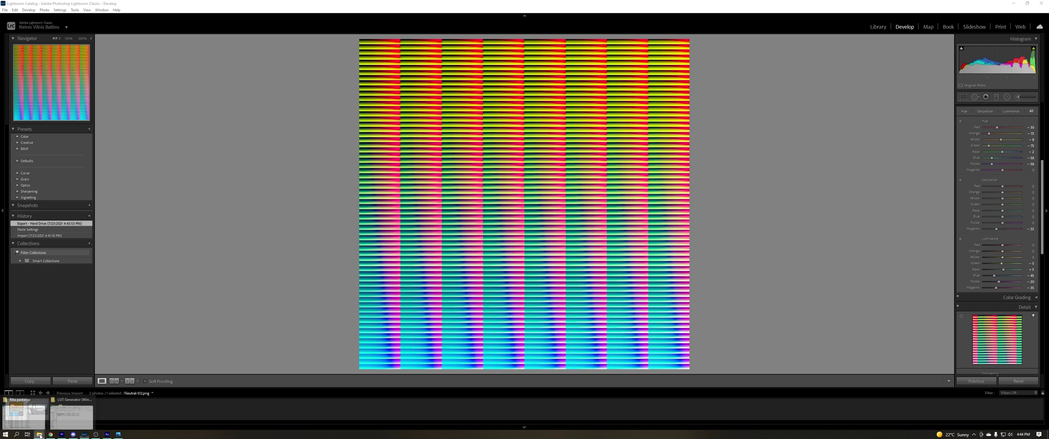
left_click(71, 413)
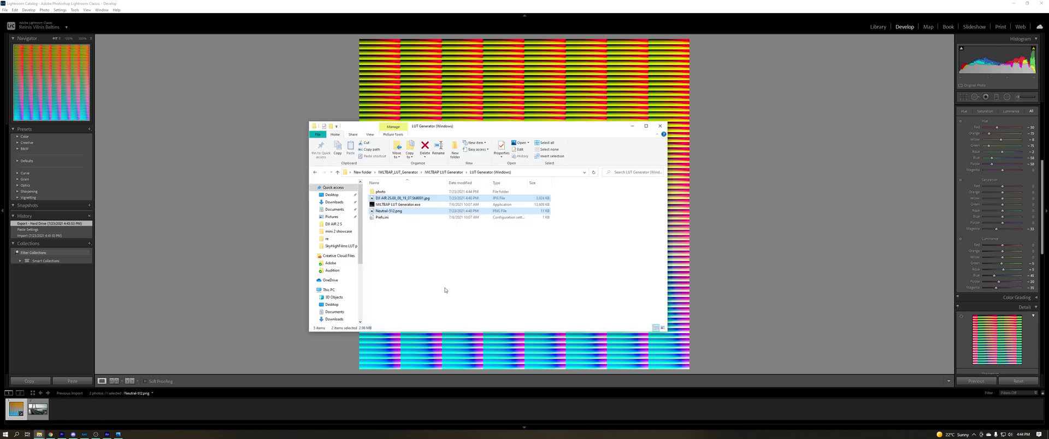
double_click(402, 192)
left_click(398, 200)
left_click(387, 213)
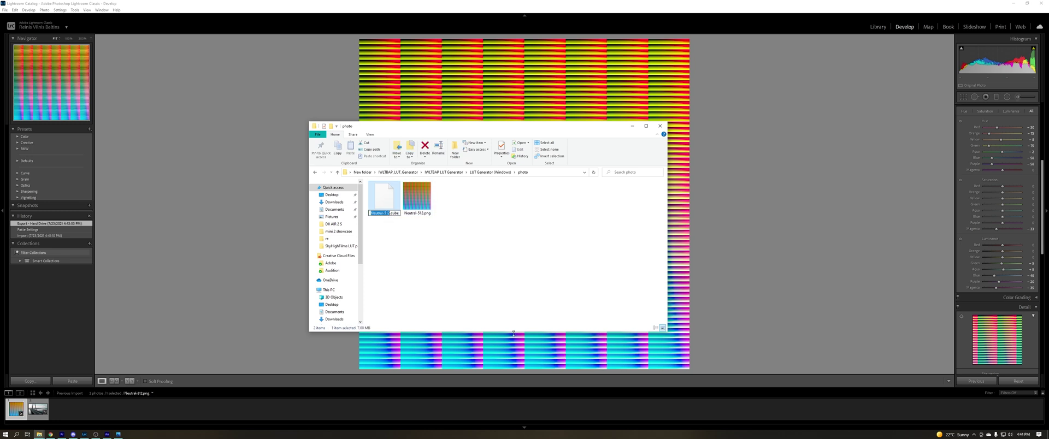
type("SCIFI GREEN")
left_click(602, 322)
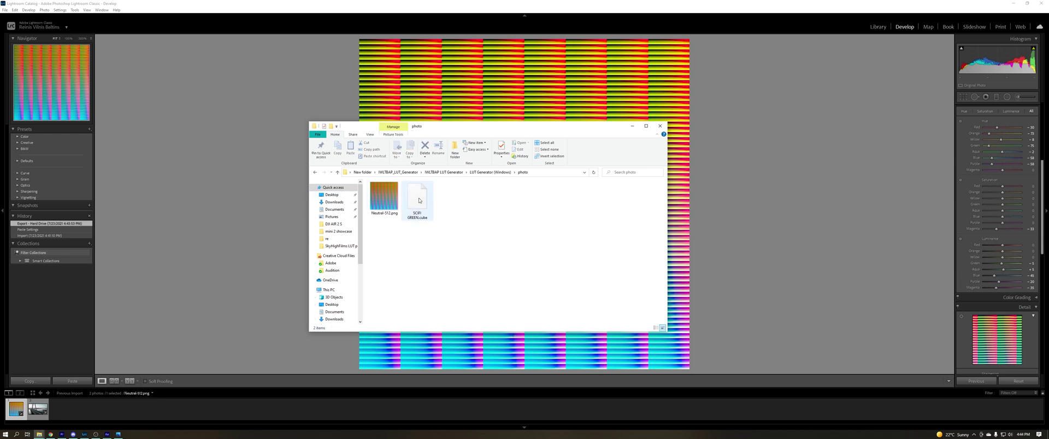
Switch to Premiere Pro and remove the existing Lumetri Color effect from the bridge clip
left_click(65, 435)
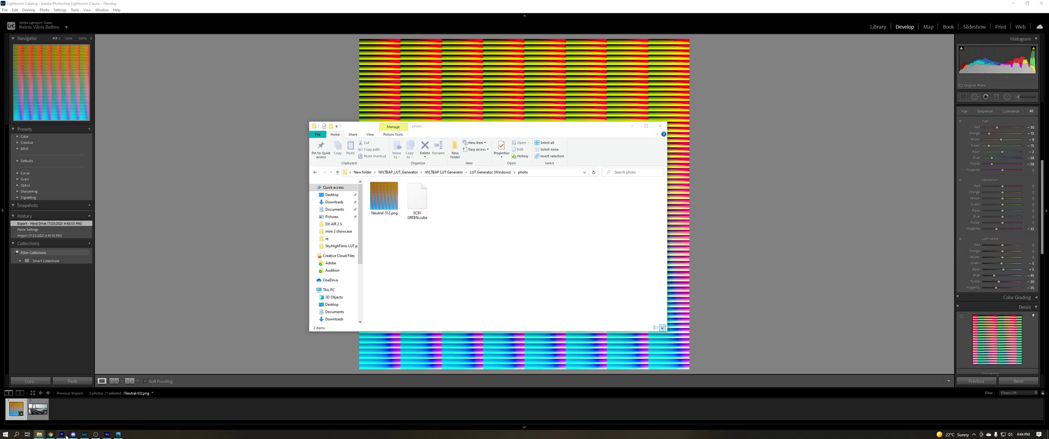
left_click(31, 140)
key("Delete")
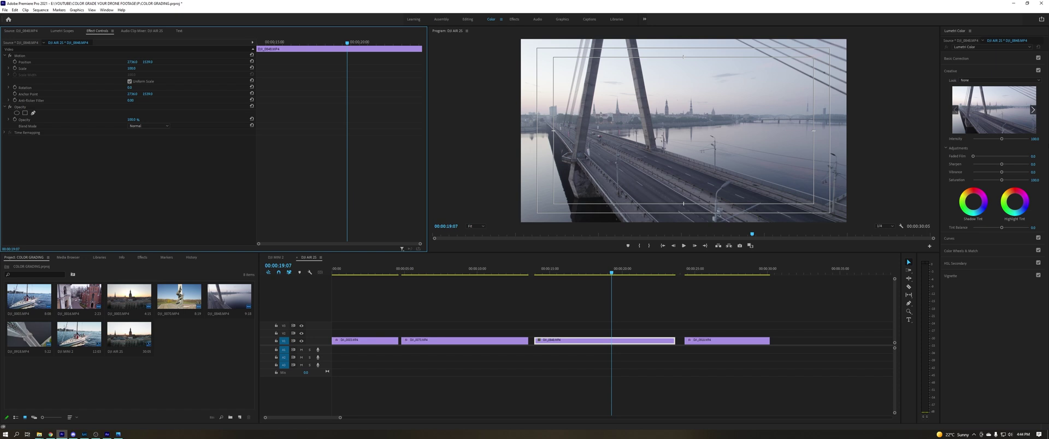
Load SCIFI GREEN.cube as the bridge clip's Creative look and increase its intensity
left_click(1000, 80)
left_click(984, 94)
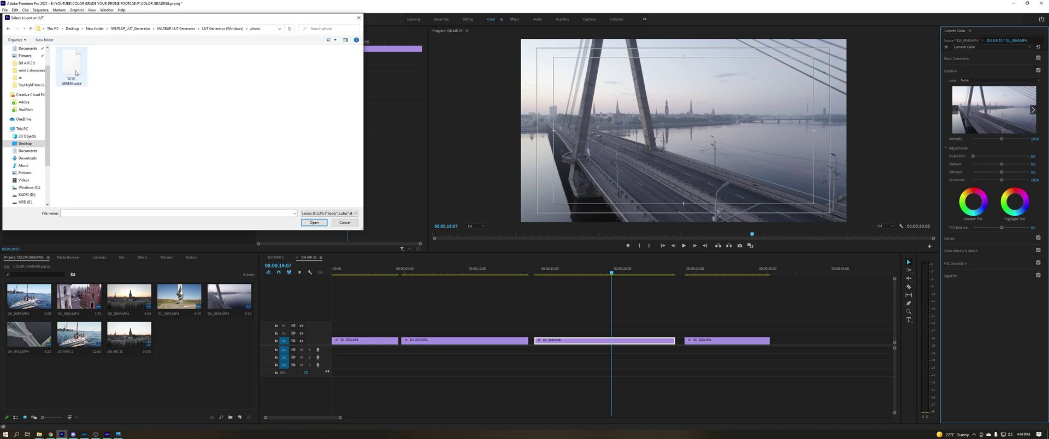
double_click(76, 73)
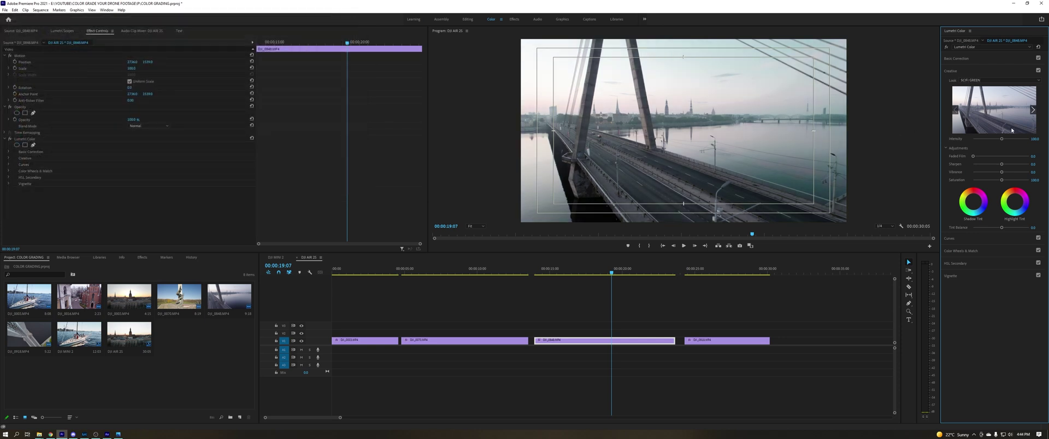
mouse_move(1004, 140)
left_mouse_down()
mouse_move(1016, 139)
mouse_move(1006, 137)
left_mouse_up()
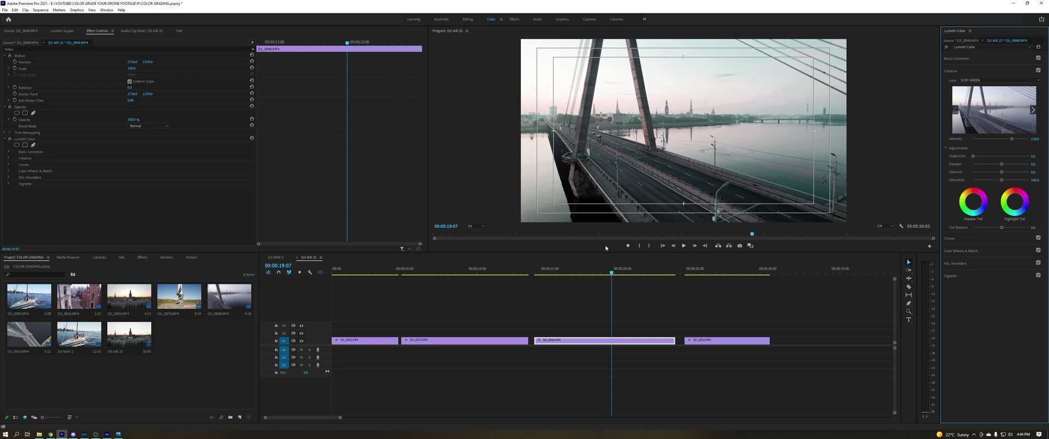
In the bridge clip's Basic Correction, try a small tint shift, reset it, and slightly raise the shadows and contrast
left_click(993, 58)
left_click_drag(1003, 101, 1002, 103)
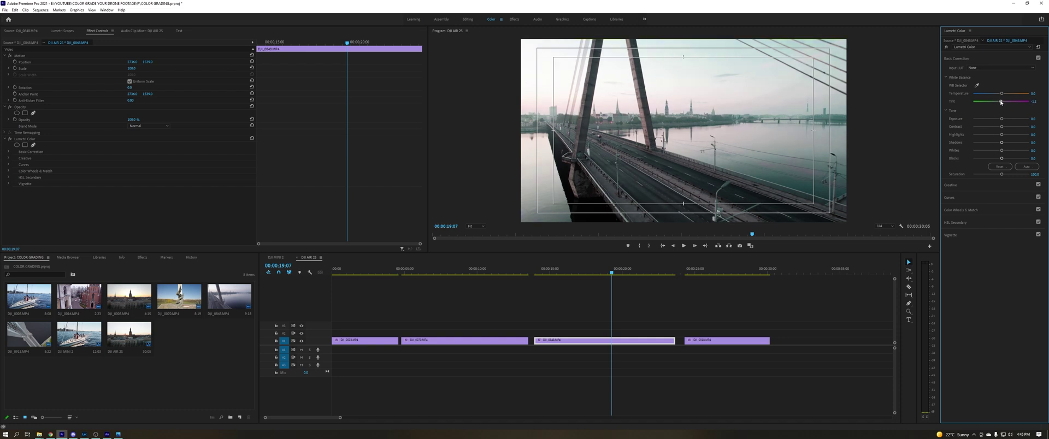
left_click(1006, 141)
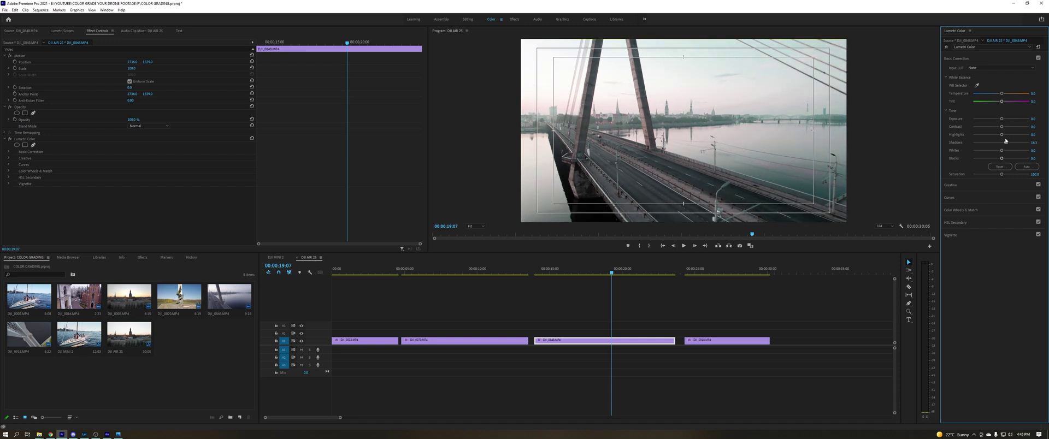
left_click_drag(1007, 140, 1006, 130)
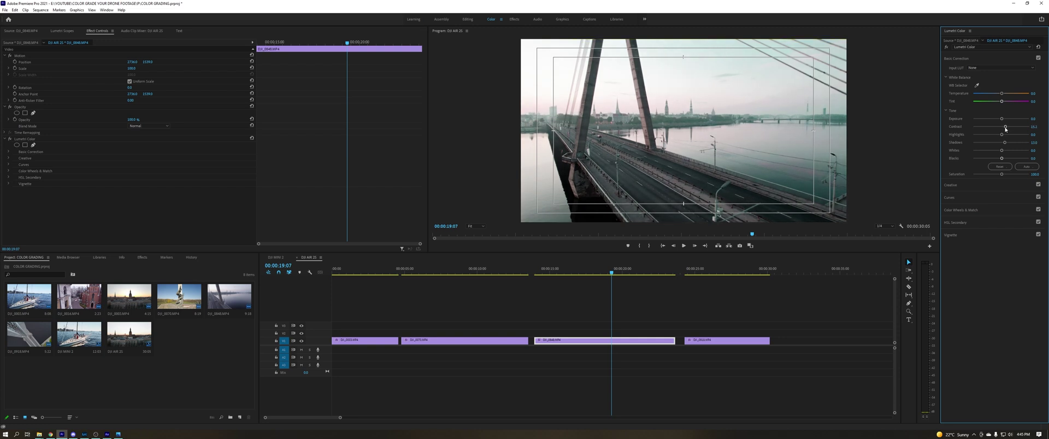
Toggle the bridge clip's Lumetri Color effect off and on to compare the footage before and after grading
left_click(9, 139)
left_click(10, 139)
left_click(11, 139)
left_click(11, 140)
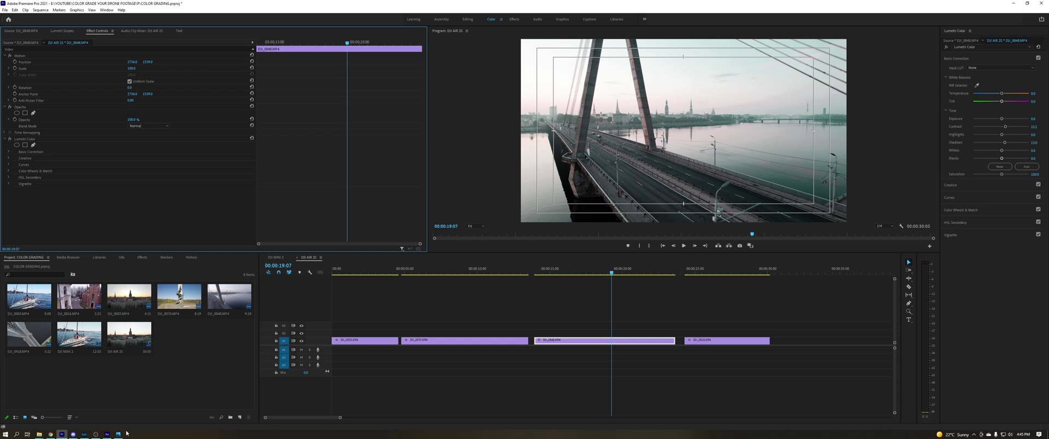
Switch to Chrome and open the SkyHighFilms LUT pack page in the store to review its description and sample looks
left_click(51, 434)
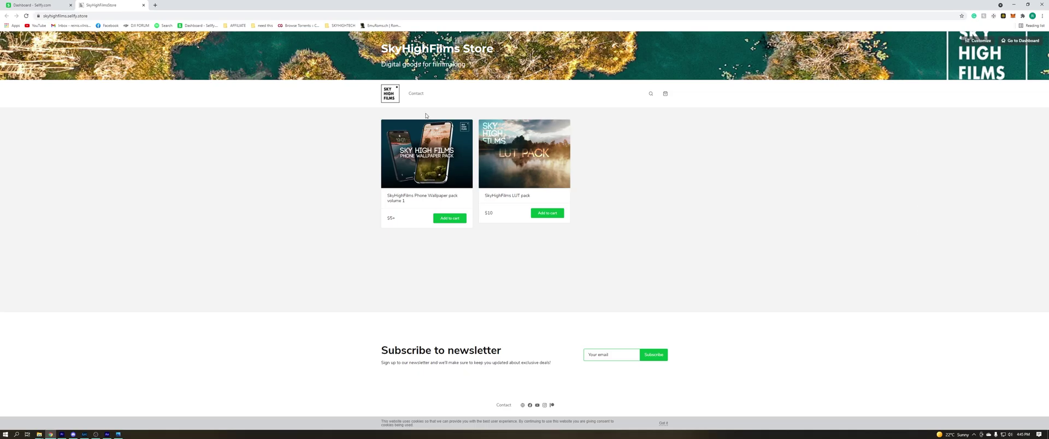
left_click(557, 160)
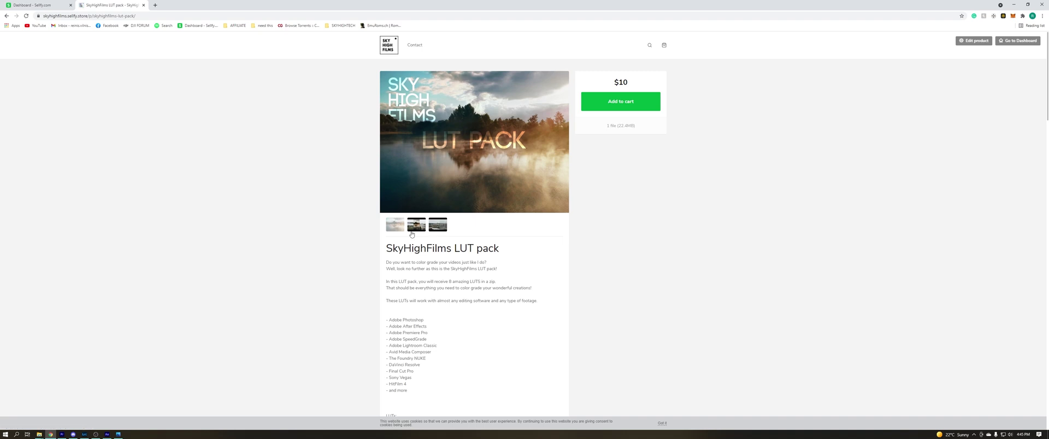
scroll(419, 229, "down", 5)
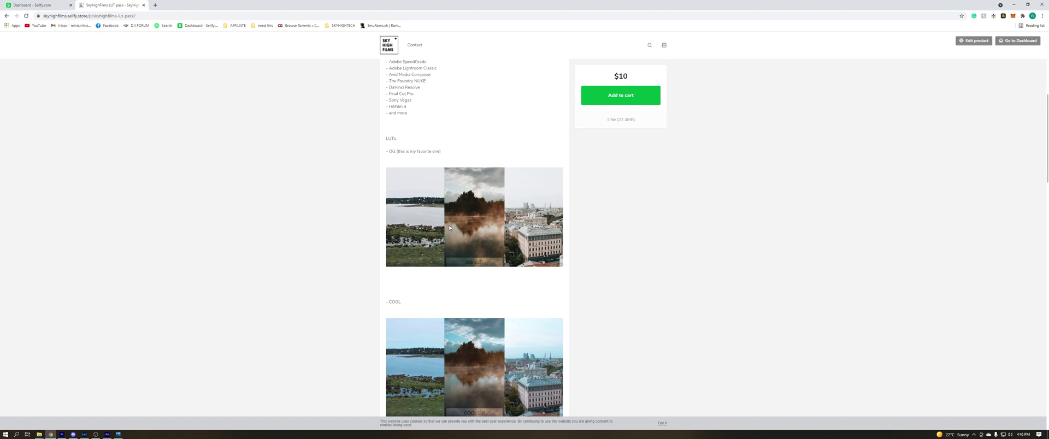
scroll(515, 275, "up", 5)
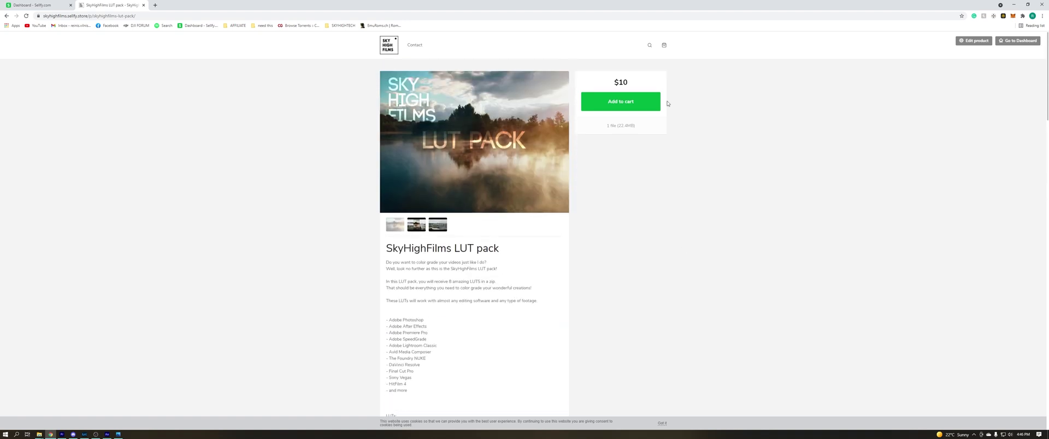
Return to the store page and open SkyHighFilms Phone Wallpaper pack volume 1 to look through its wallpaper previews
key("alt+Left")
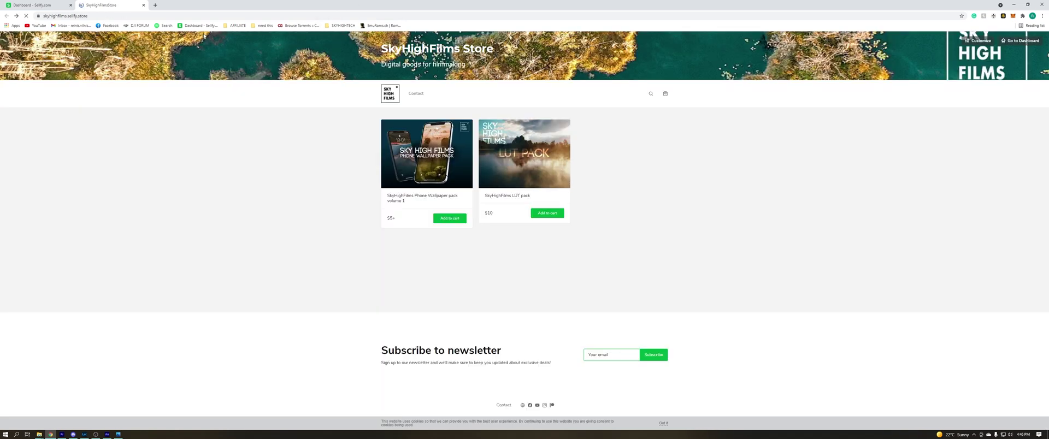
left_click(444, 157)
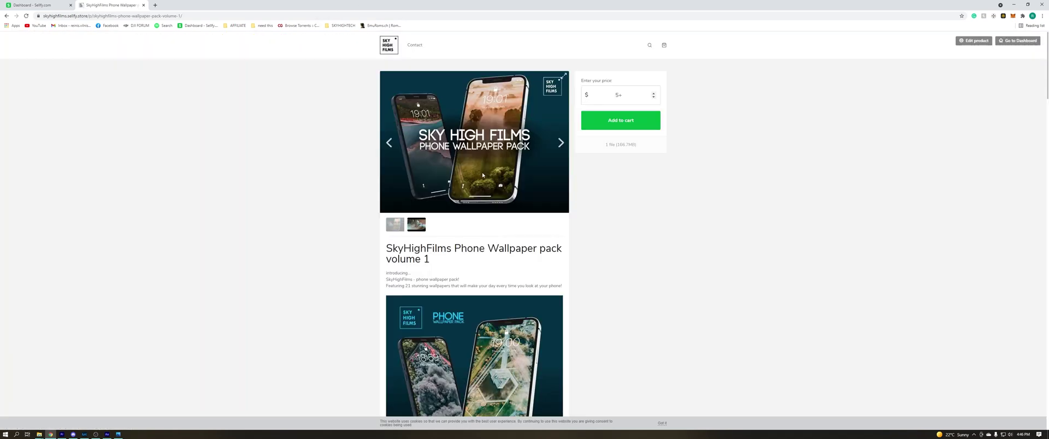
scroll(550, 228, "down", 6)
scroll(550, 228, "down", 15)
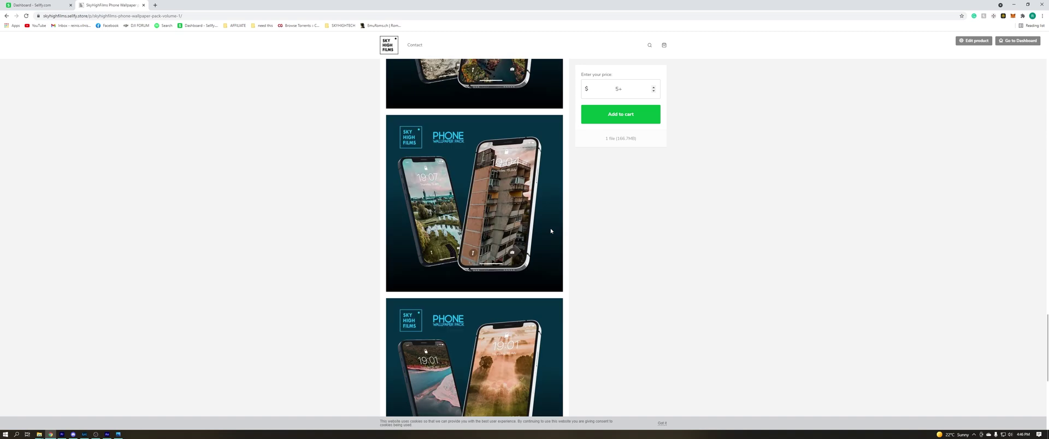
scroll(550, 228, "up", 8)
scroll(551, 231, "up", 5)
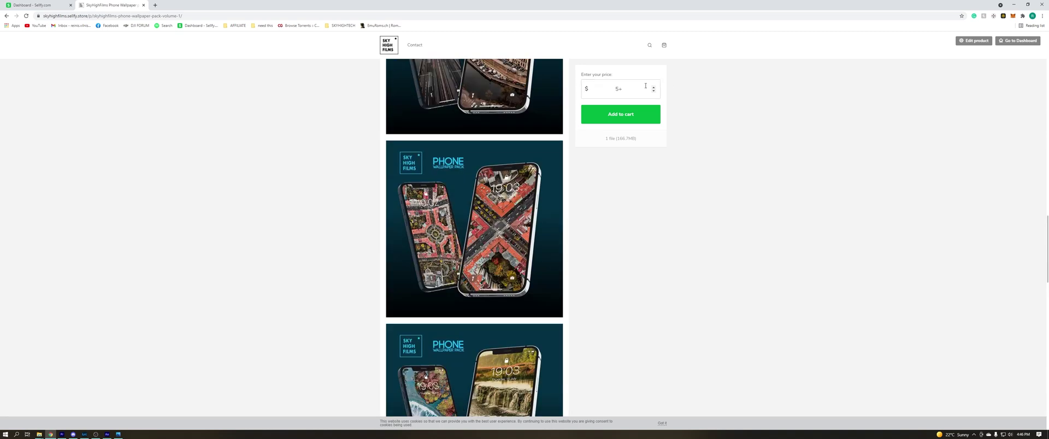
scroll(646, 85, "up", 10)
Set the wallpaper pack's custom price to $5 and switch back to Premiere Pro
left_click(654, 87)
left_click(654, 91)
left_click(654, 91)
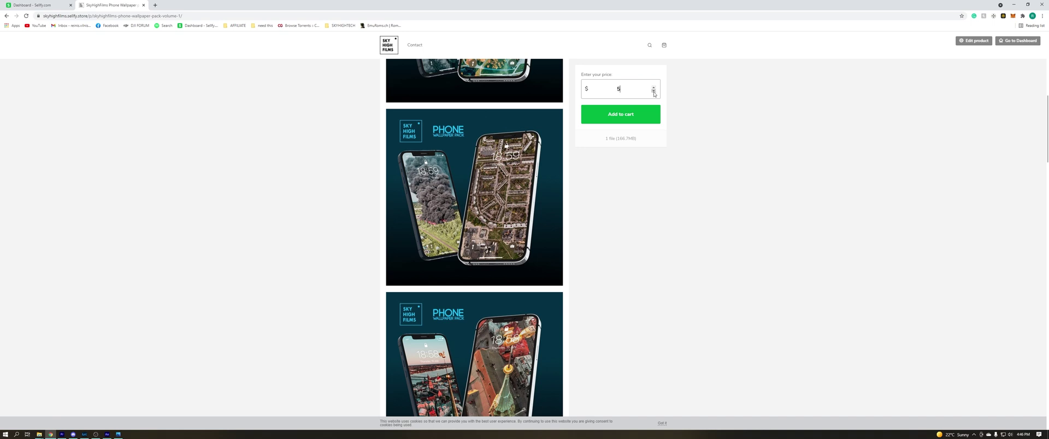
scroll(705, 101, "up", 5)
left_click(762, 105)
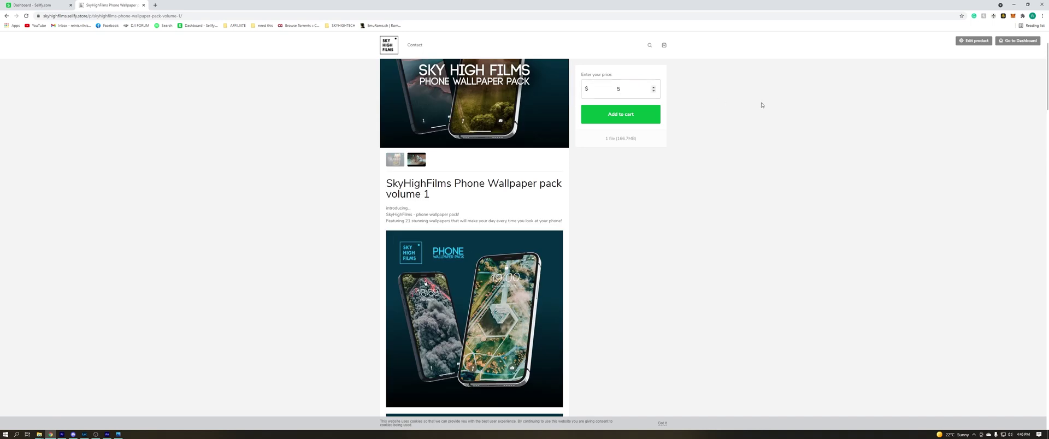
left_click(61, 434)
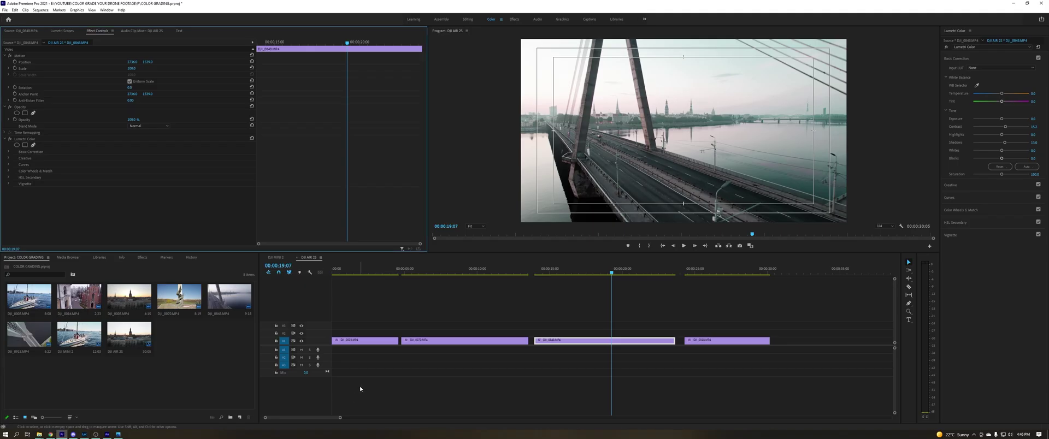